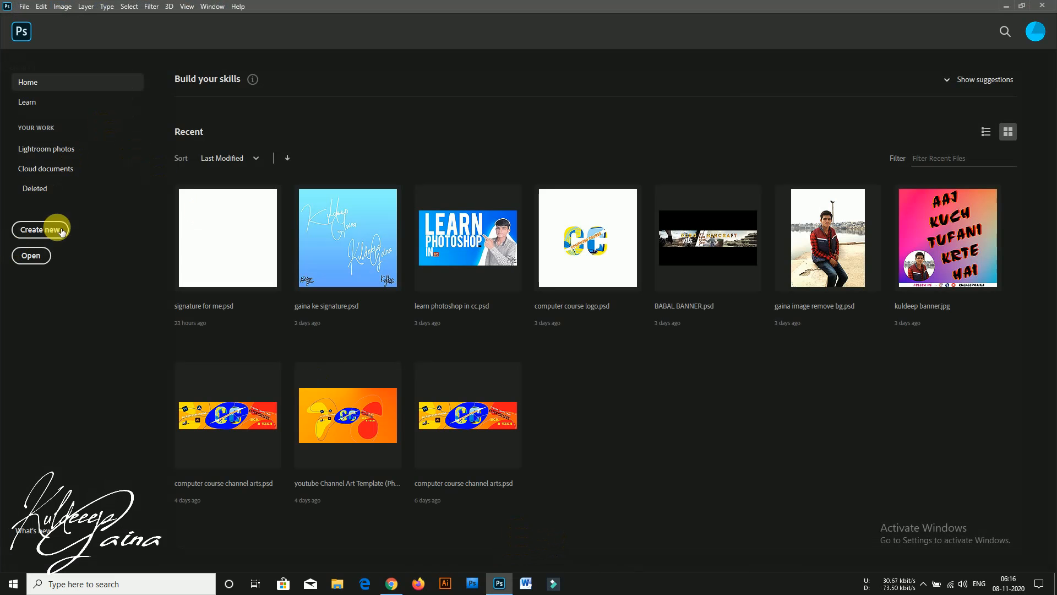
Open the pinned Building 1 image for editing in Photoshop
{"action": "mouse_move", "coordinate": [384, 589]}
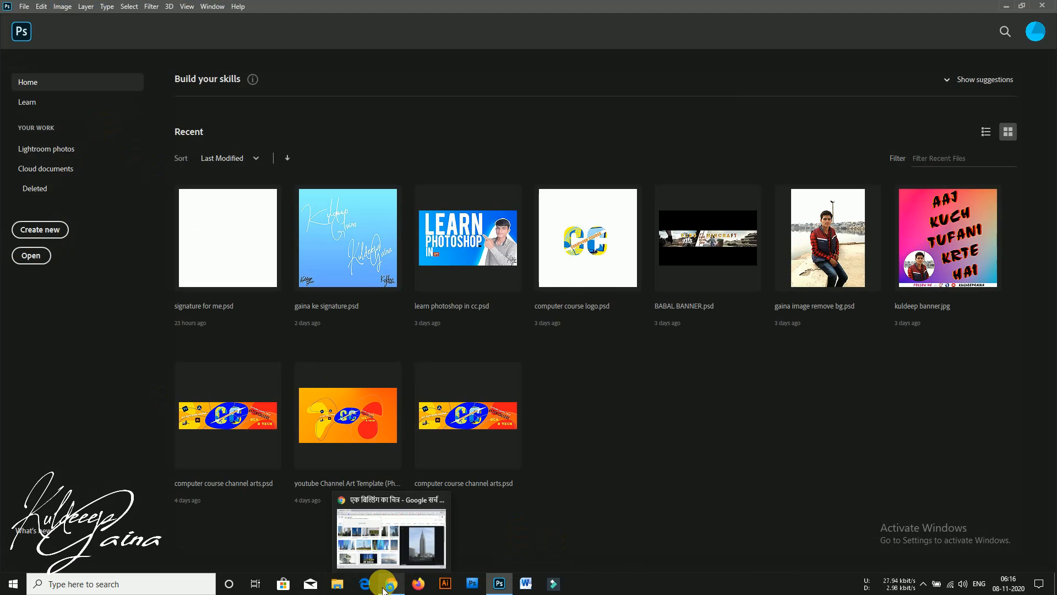
{"action": "key", "text": "super+d"}
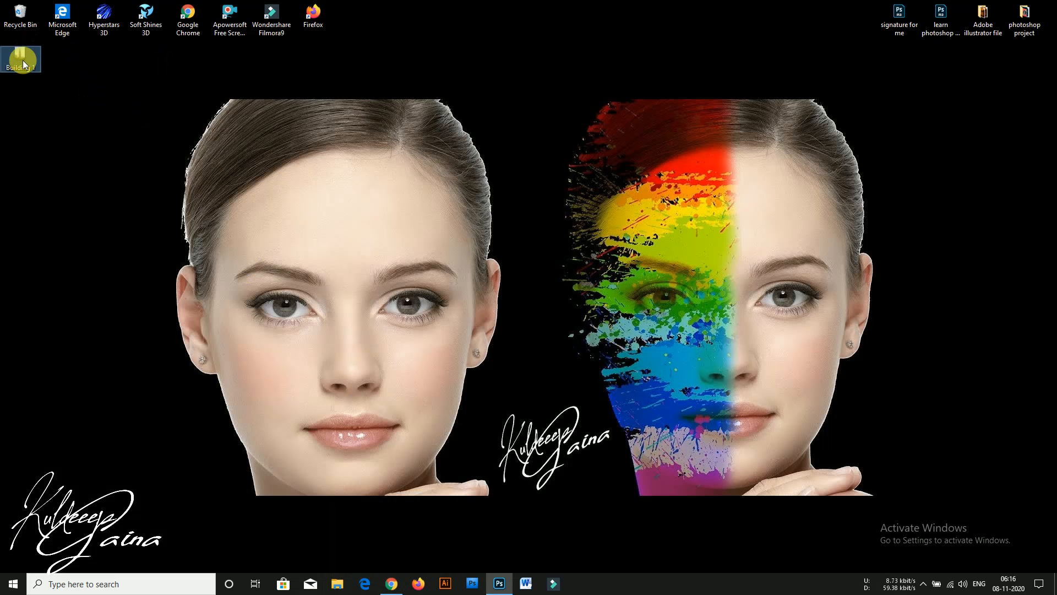
{"action": "left_click_drag", "start_coordinate": [524, 260], "coordinate": [503, 590]}
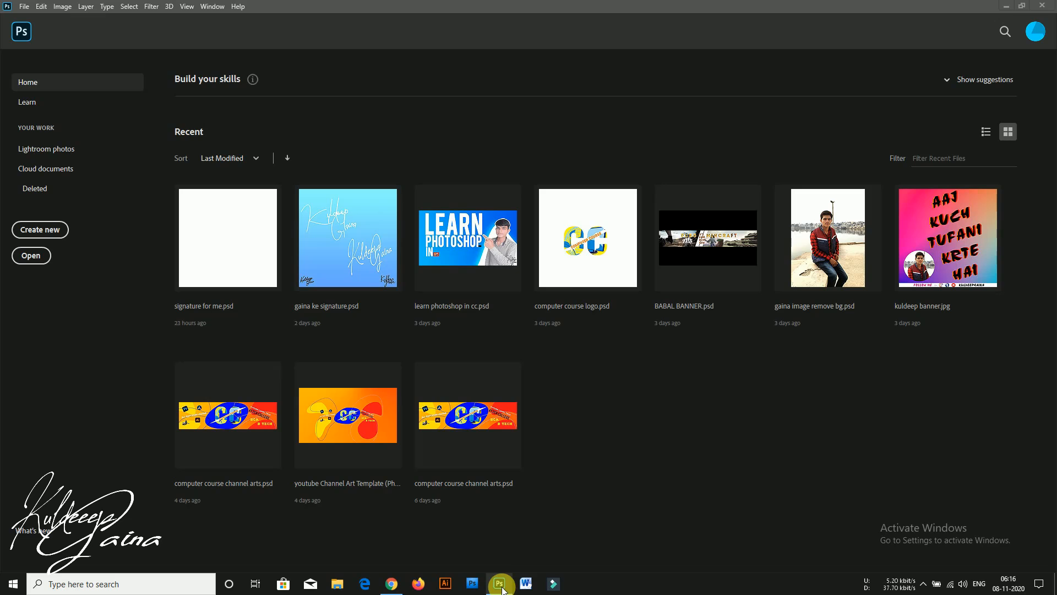
{"action": "right_click", "coordinate": [502, 588]}
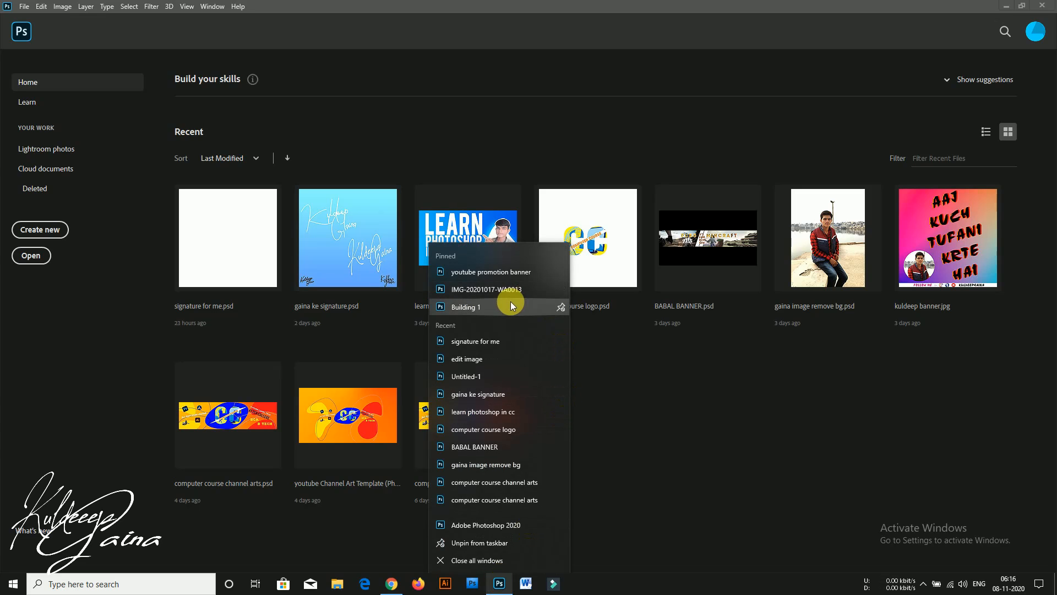
{"action": "left_click", "coordinate": [493, 306]}
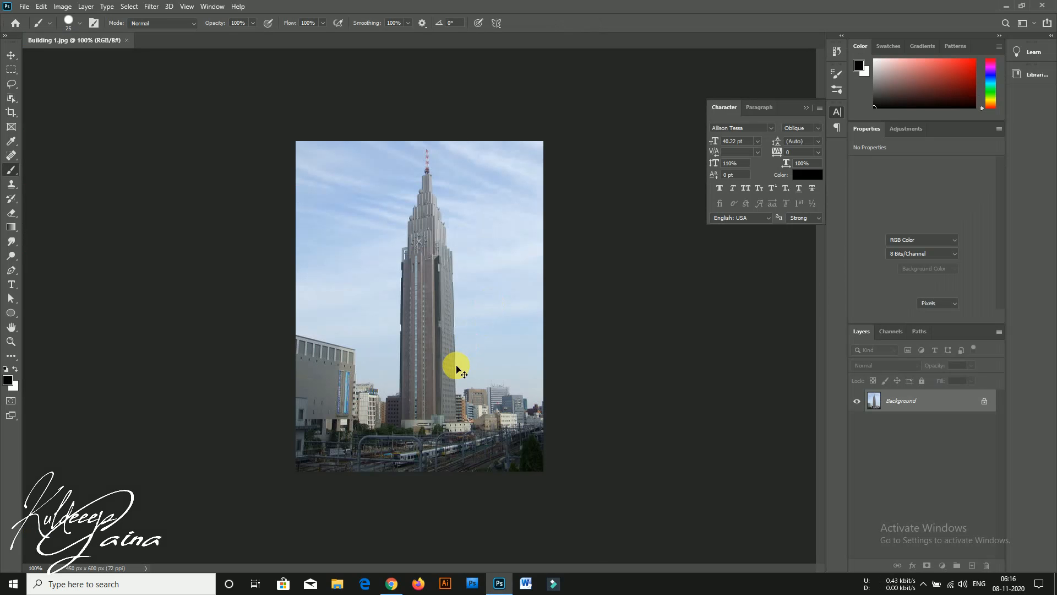
Select the image's left half with a rectangular marquee from the tower's spire and copy it to a new layer
{"action": "left_click", "coordinate": [430, 364]}
{"action": "key", "text": "ctrl+plus"}
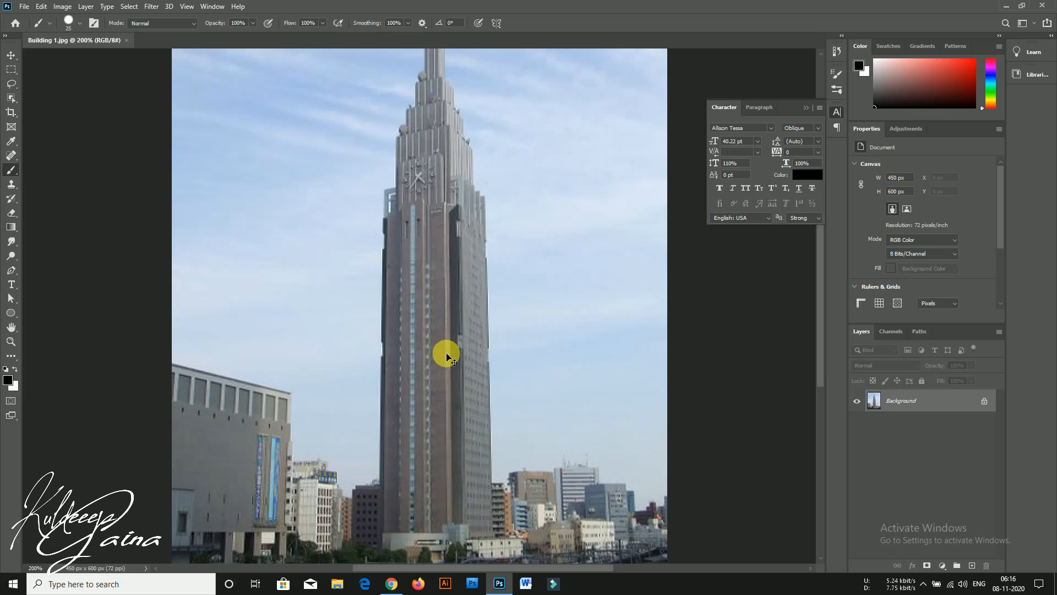
{"action": "key", "text": "ctrl+minus"}
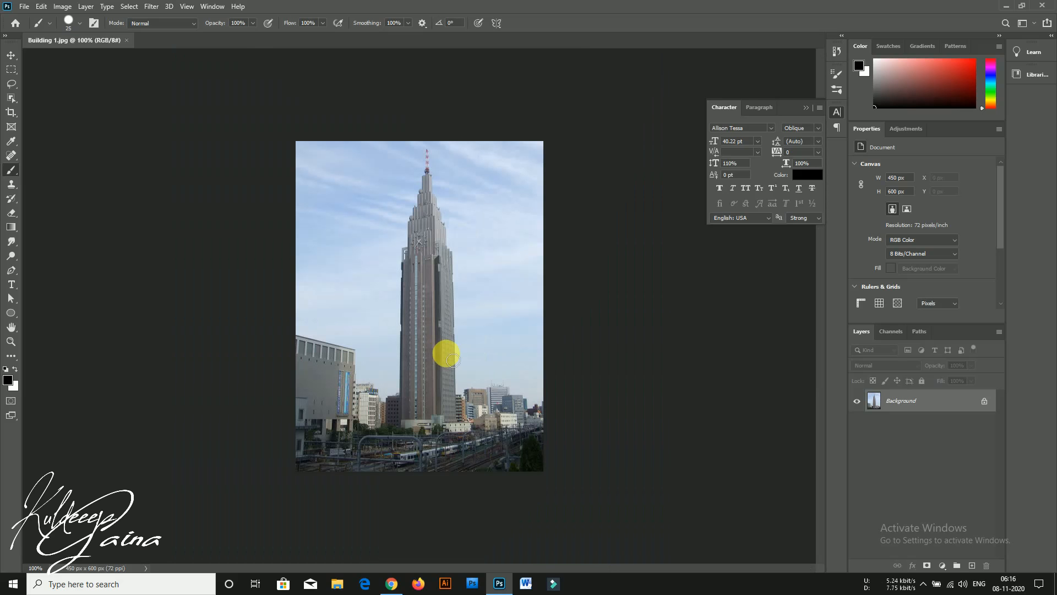
{"action": "left_click", "coordinate": [11, 71]}
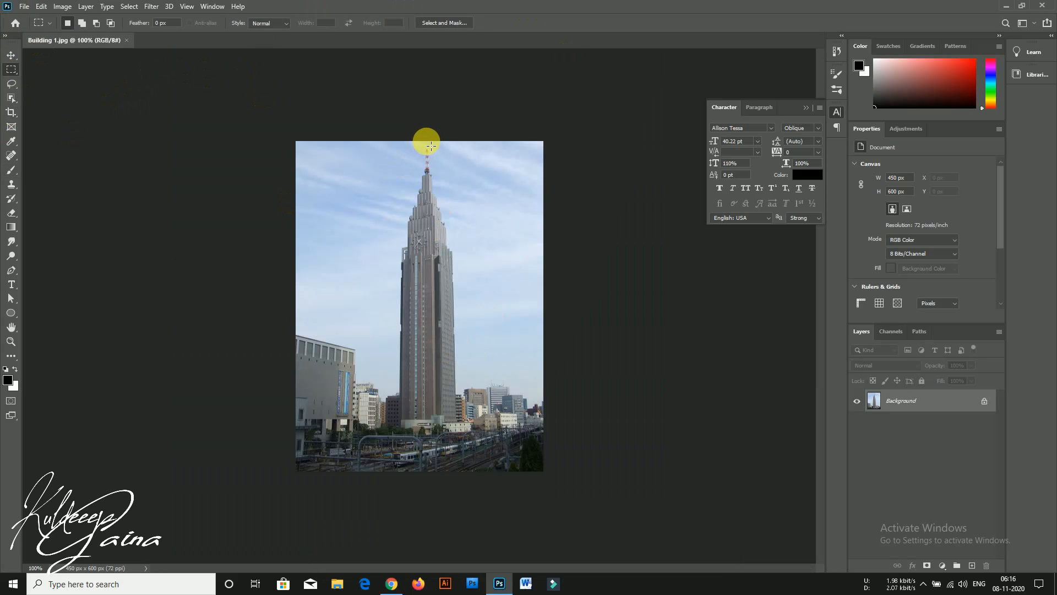
{"action": "left_click_drag", "start_coordinate": [427, 142], "coordinate": [188, 477]}
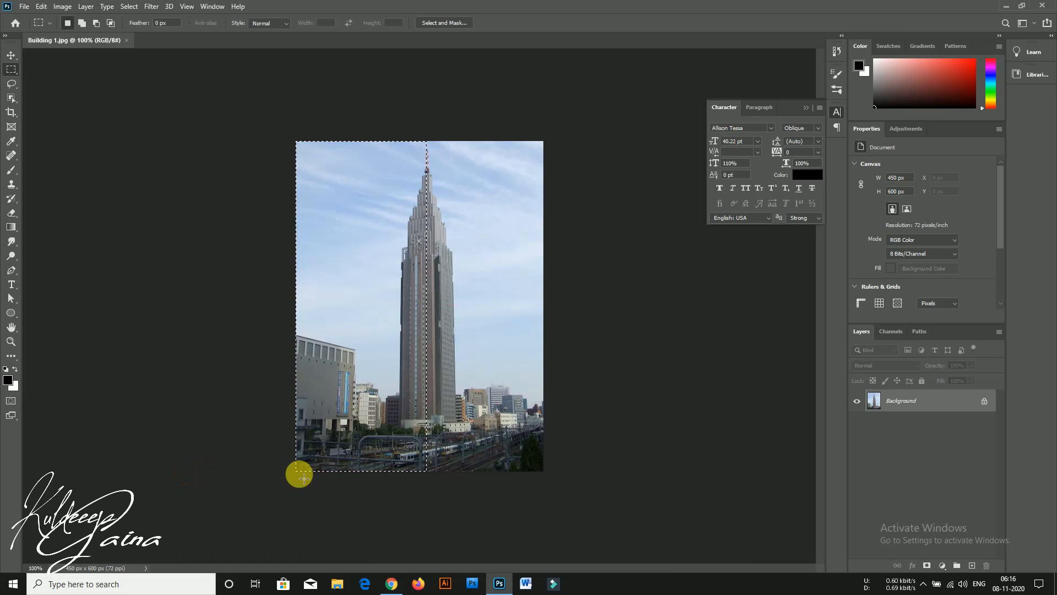
{"action": "key", "text": "ctrl+j"}
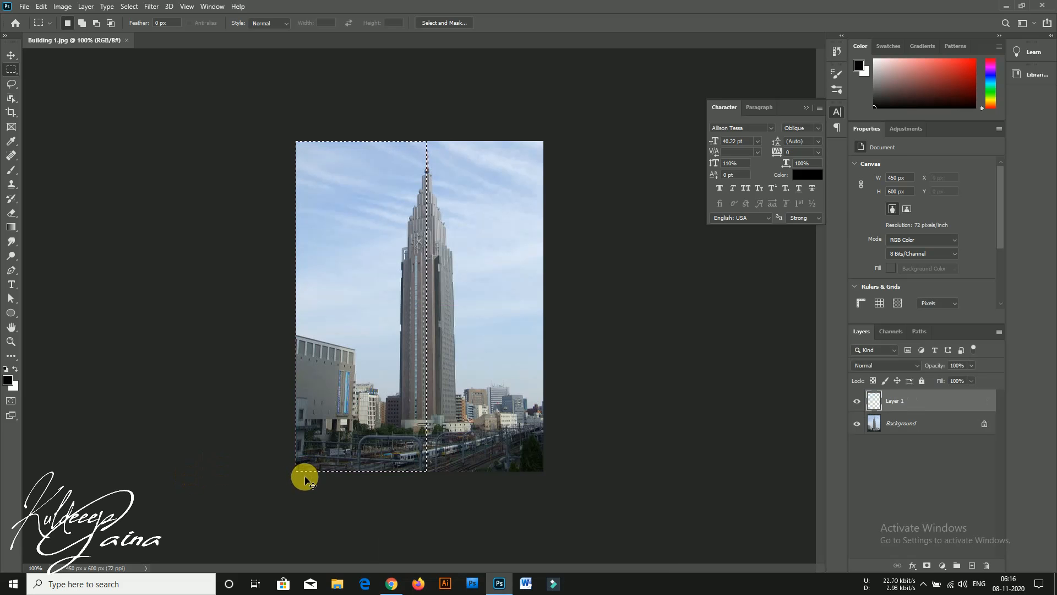
Select the right half of the Background layer from the spire outward and copy it to a new layer
{"action": "left_click", "coordinate": [930, 432]}
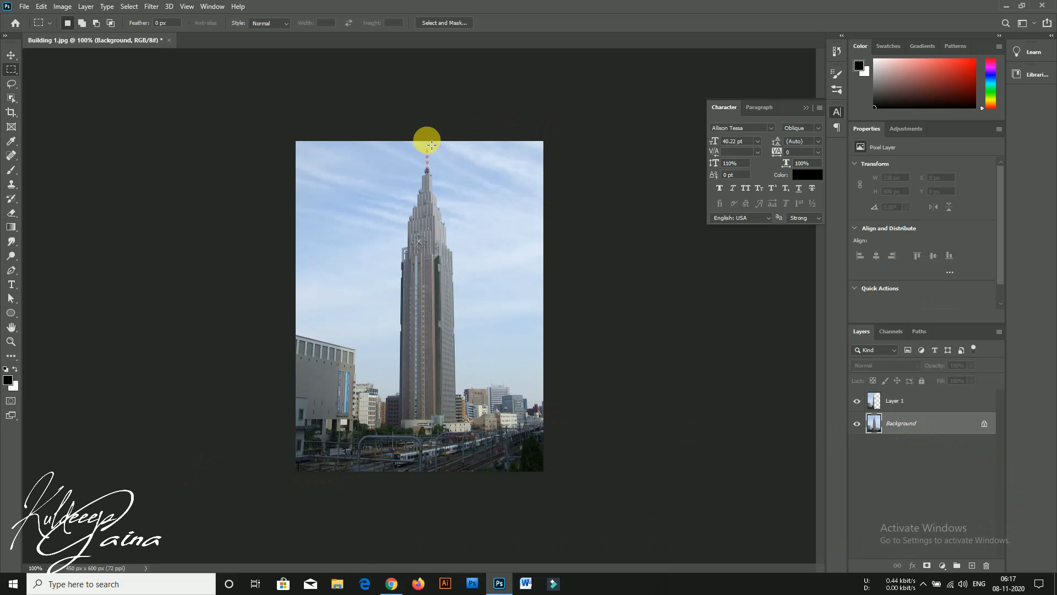
{"action": "left_click_drag", "start_coordinate": [428, 142], "coordinate": [549, 491]}
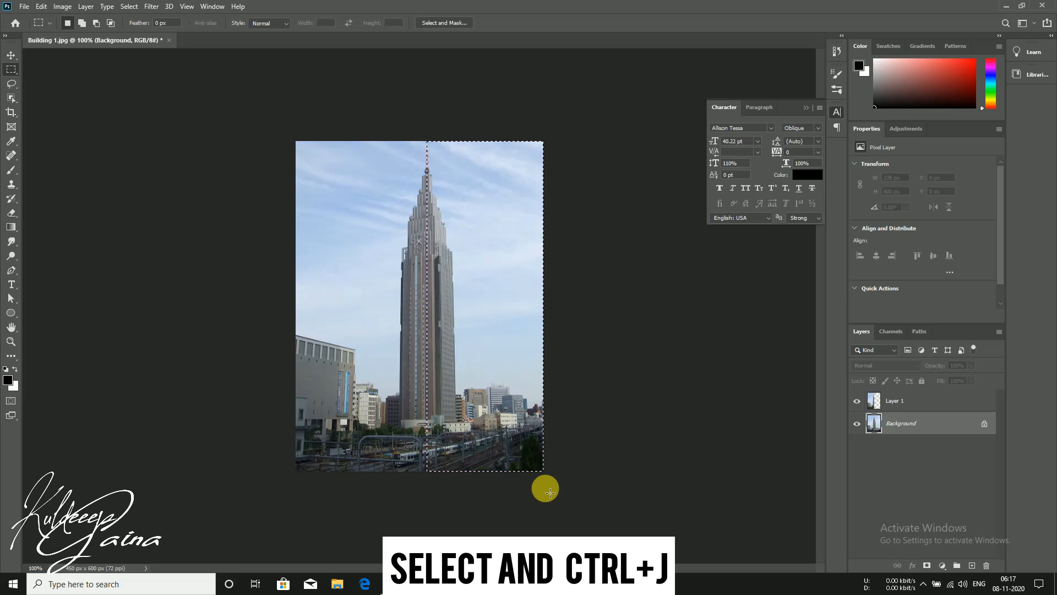
{"action": "key", "text": "ctrl+j"}
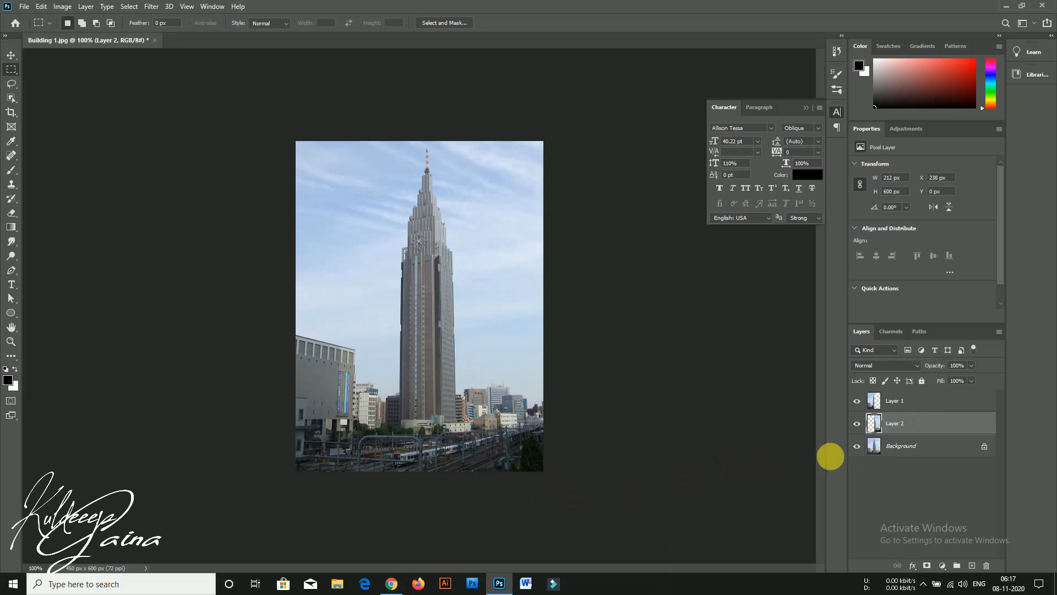
Hide the Background layer while keeping both half-image layers visible
{"action": "left_click", "coordinate": [861, 452]}
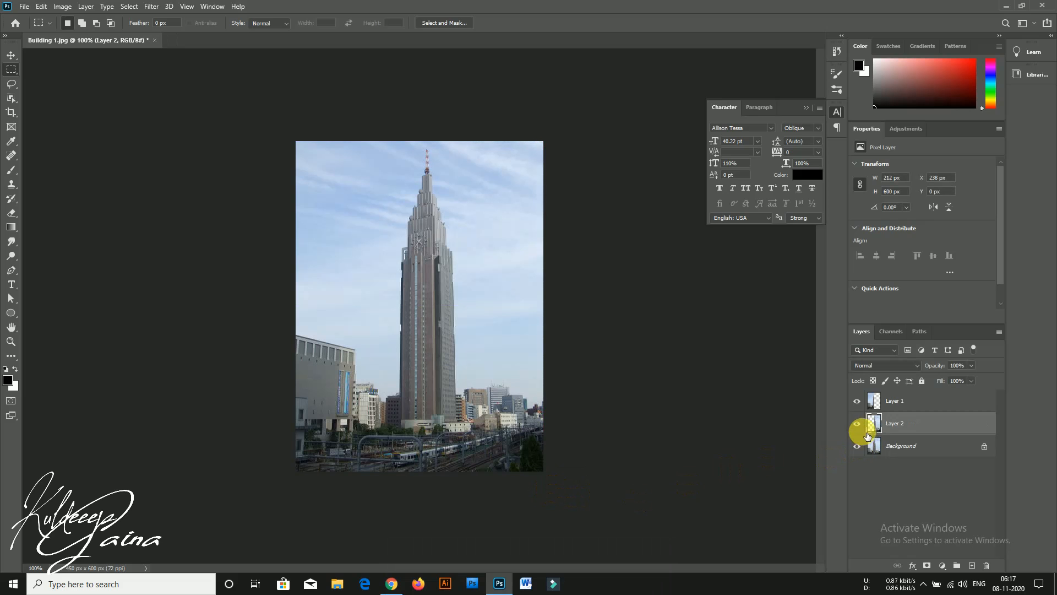
{"action": "left_click", "coordinate": [861, 426]}
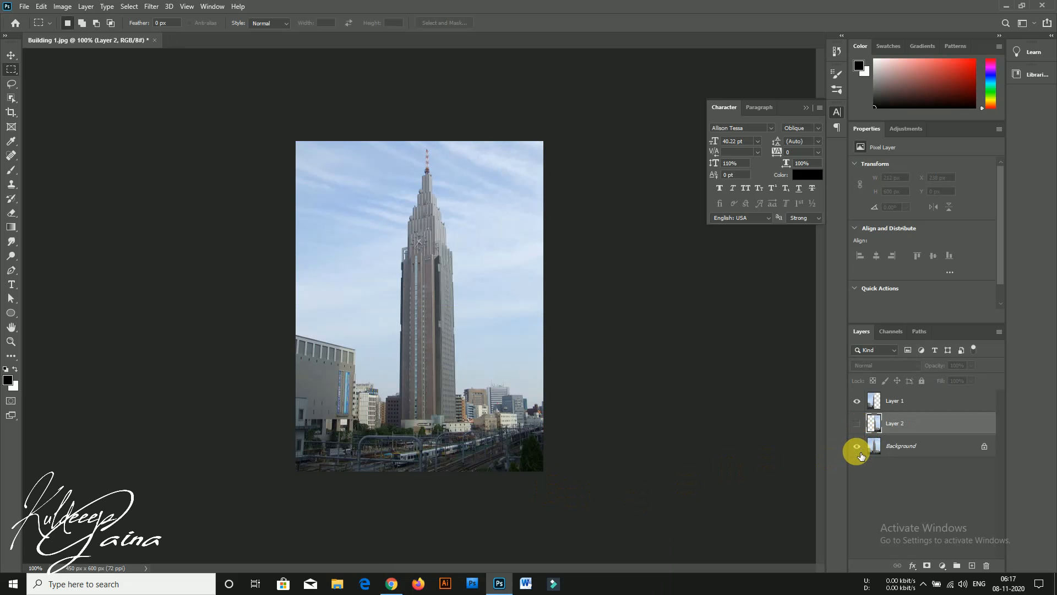
{"action": "left_click", "coordinate": [860, 451]}
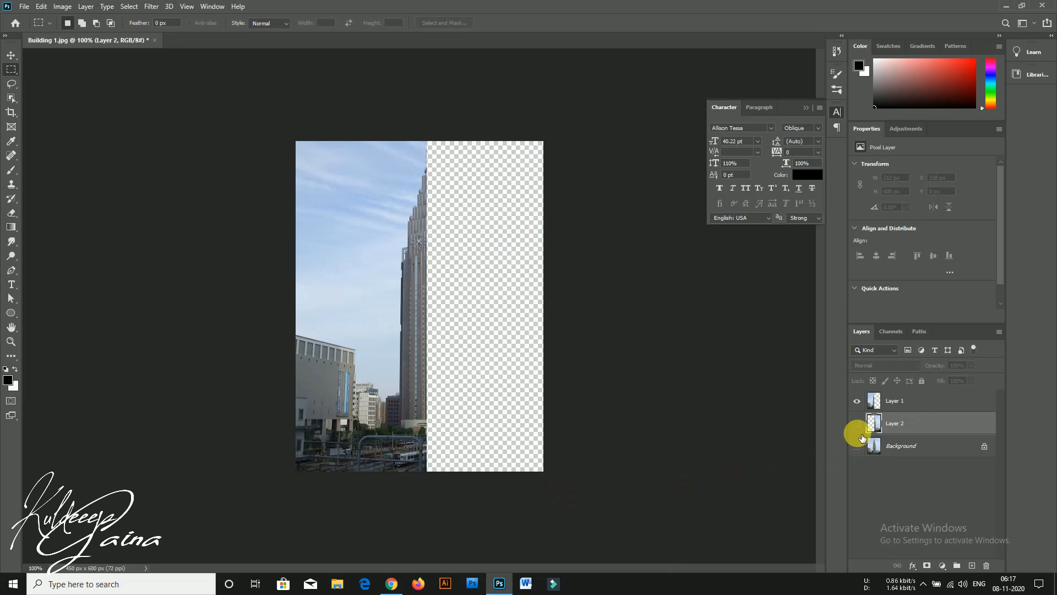
{"action": "left_click", "coordinate": [857, 424]}
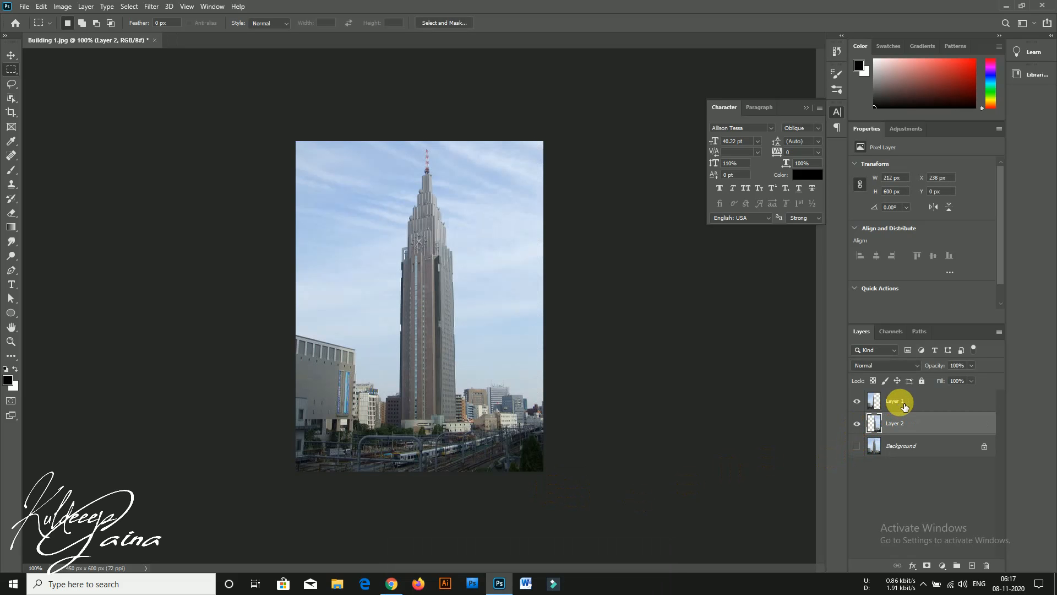
{"action": "left_click", "coordinate": [901, 408]}
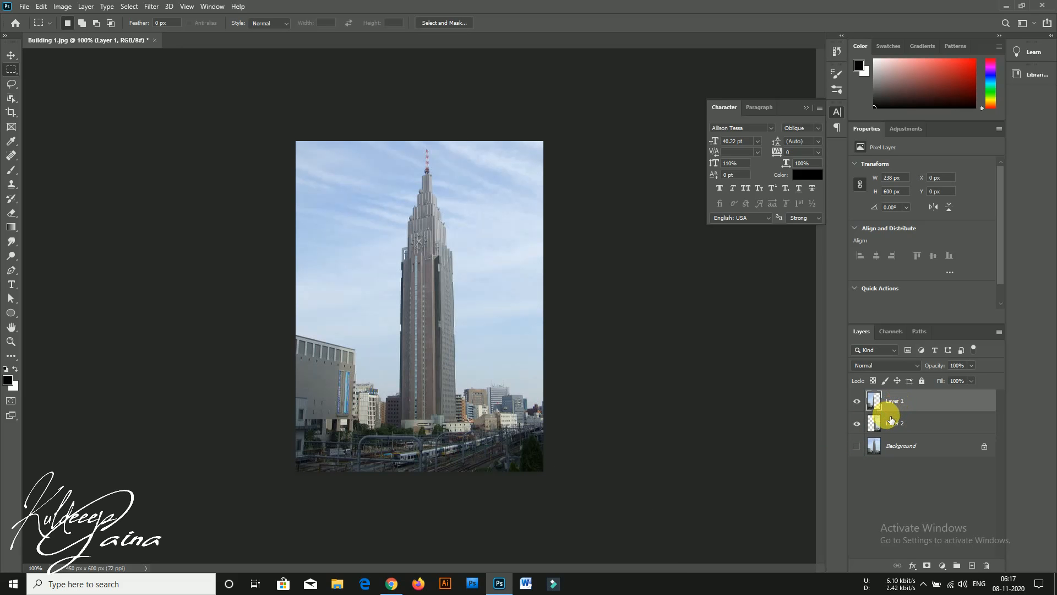
{"action": "key", "text": "ctrl+t"}
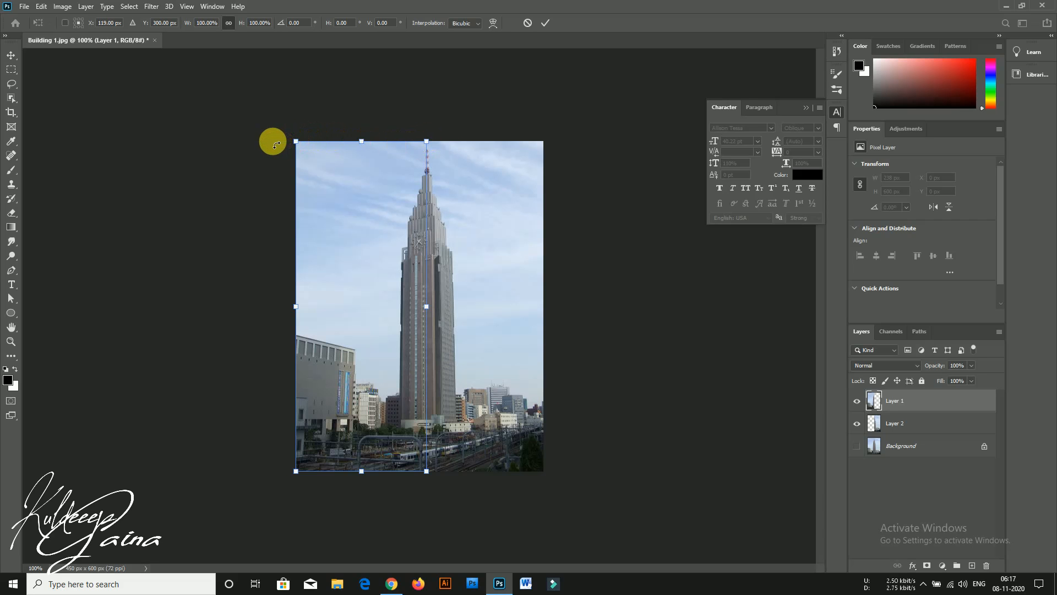
{"action": "mouse_move", "coordinate": [361, 143]}
{"action": "left_mouse_down"}
{"action": "mouse_move", "coordinate": [326, 142]}
{"action": "mouse_move", "coordinate": [361, 132]}
{"action": "left_mouse_up"}
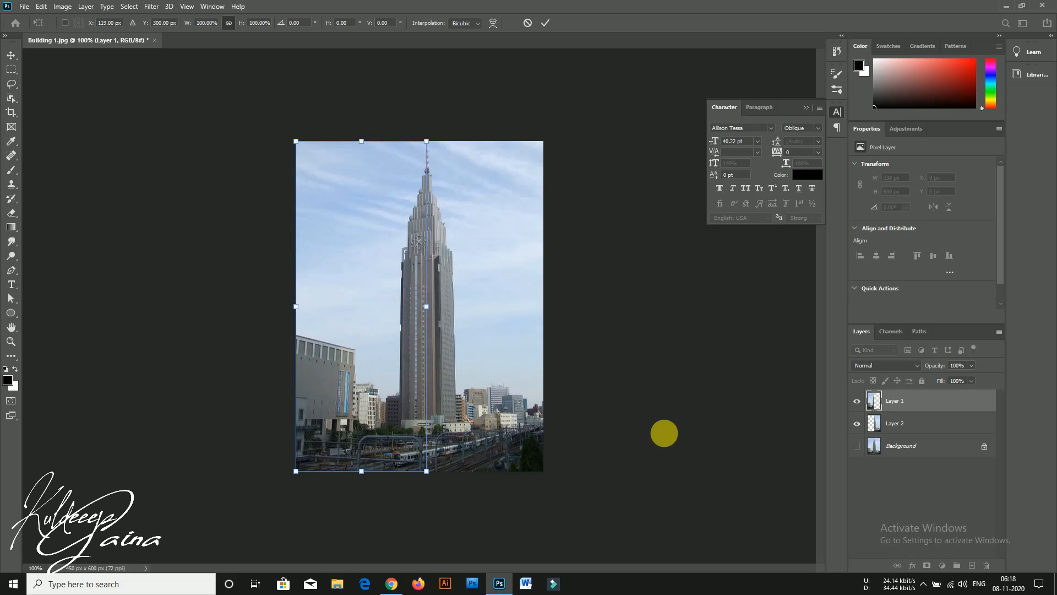
{"action": "left_click", "coordinate": [922, 585]}
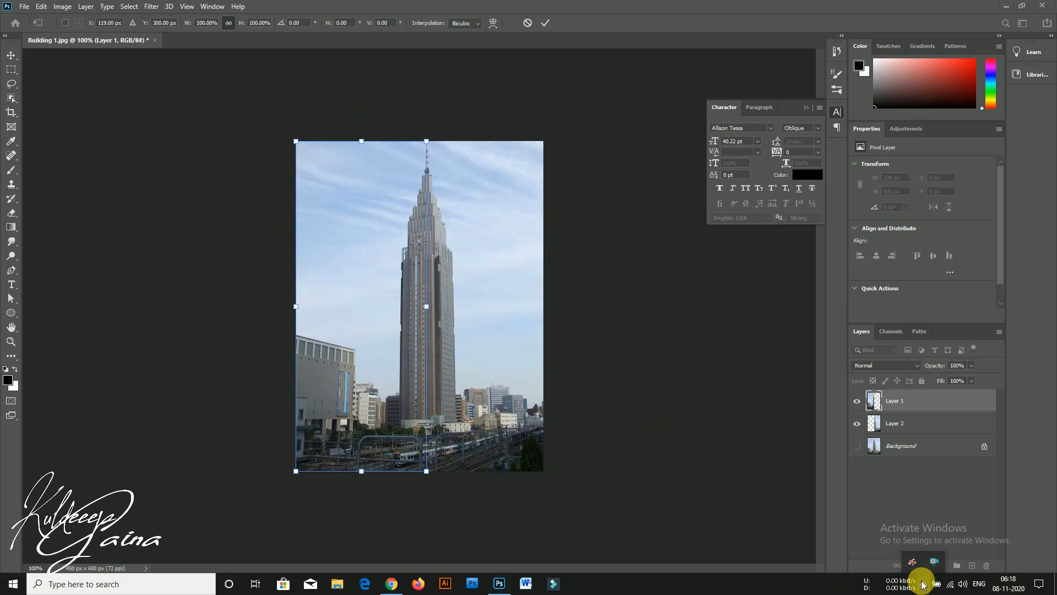
{"action": "right_click", "coordinate": [939, 564]}
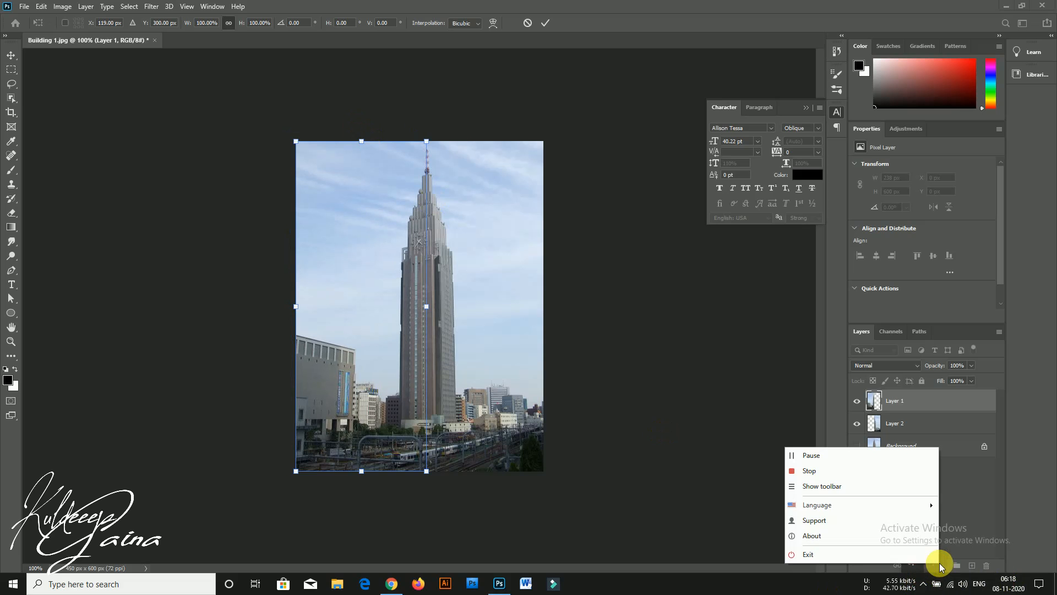
{"action": "left_click", "coordinate": [831, 461]}
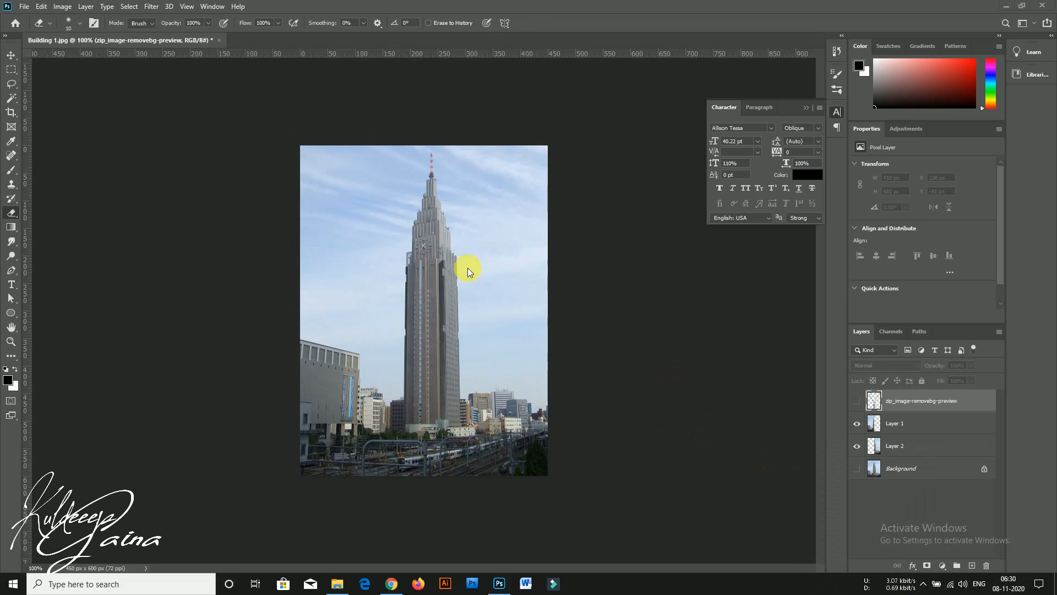
Show the zip image layer and free-transform it to about 281 × 622 px, centred along the tower's middle split
{"action": "left_click", "coordinate": [862, 407]}
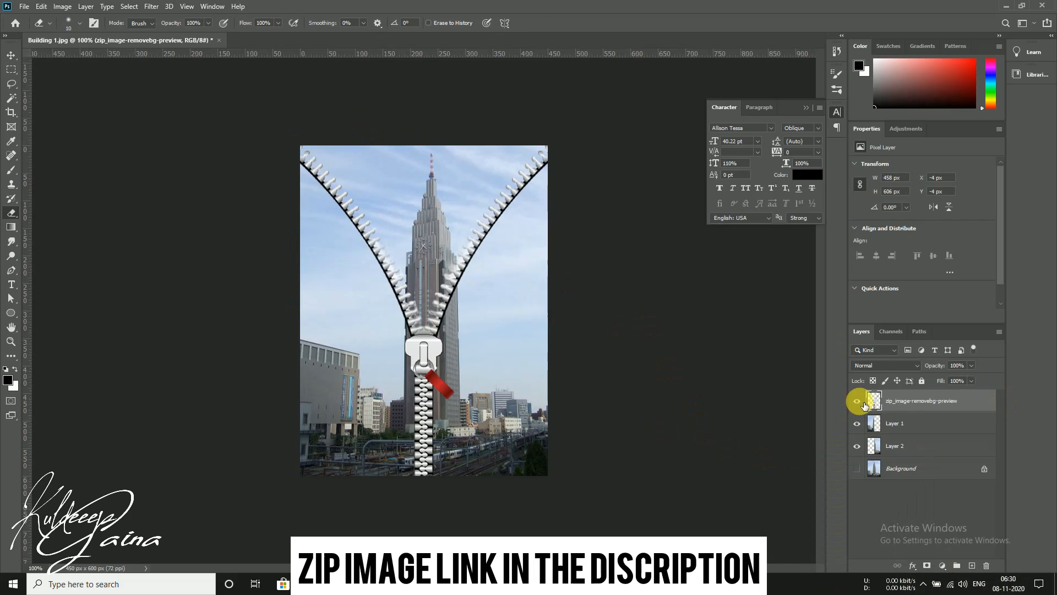
{"action": "key", "text": "ctrl+t"}
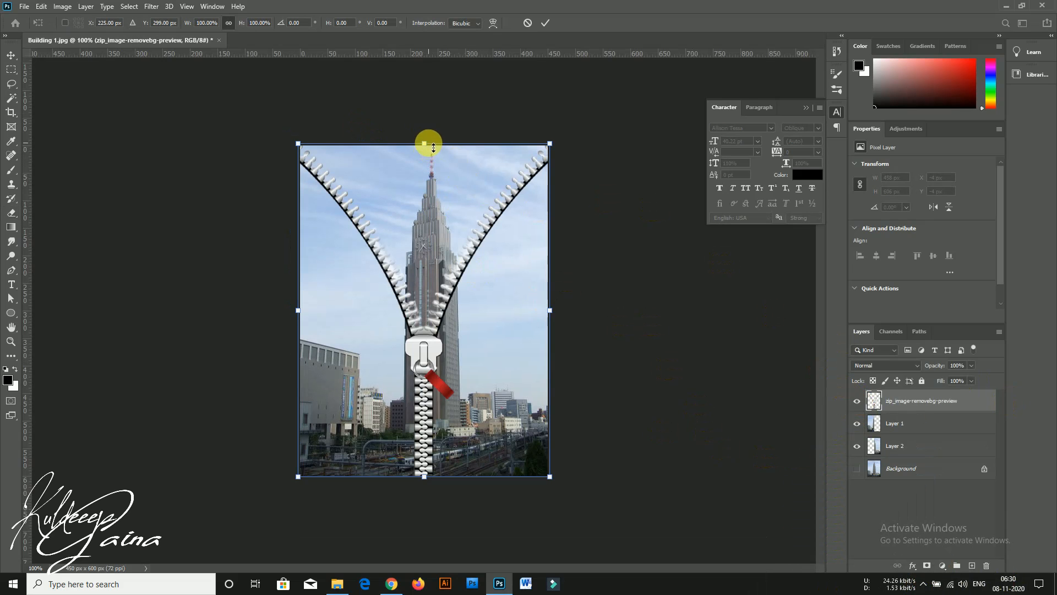
{"action": "mouse_move", "coordinate": [425, 145]}
{"action": "left_mouse_down"}
{"action": "mouse_move", "coordinate": [425, 101]}
{"action": "mouse_move", "coordinate": [432, 132]}
{"action": "left_mouse_up"}
{"action": "left_click_drag", "start_coordinate": [550, 125], "coordinate": [452, 134]}
{"action": "left_click_drag", "start_coordinate": [415, 185], "coordinate": [470, 177]}
{"action": "key", "text": "Return"}
{"action": "key", "text": "e"}
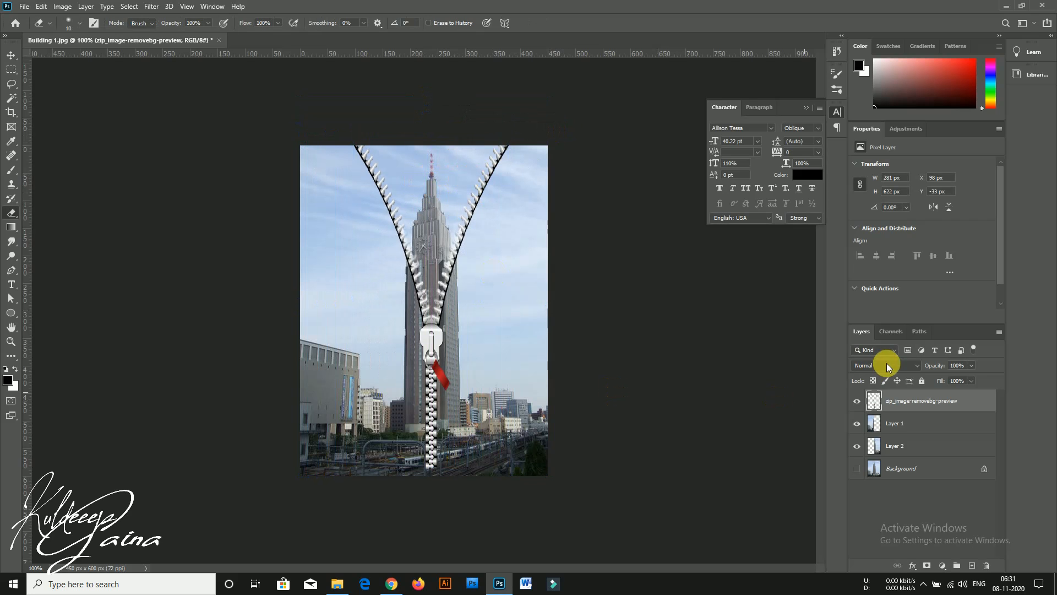
Warp Layer 1 outward to the left so the tower's split edge follows the curve of the zipper's left teeth
{"action": "left_click", "coordinate": [910, 435]}
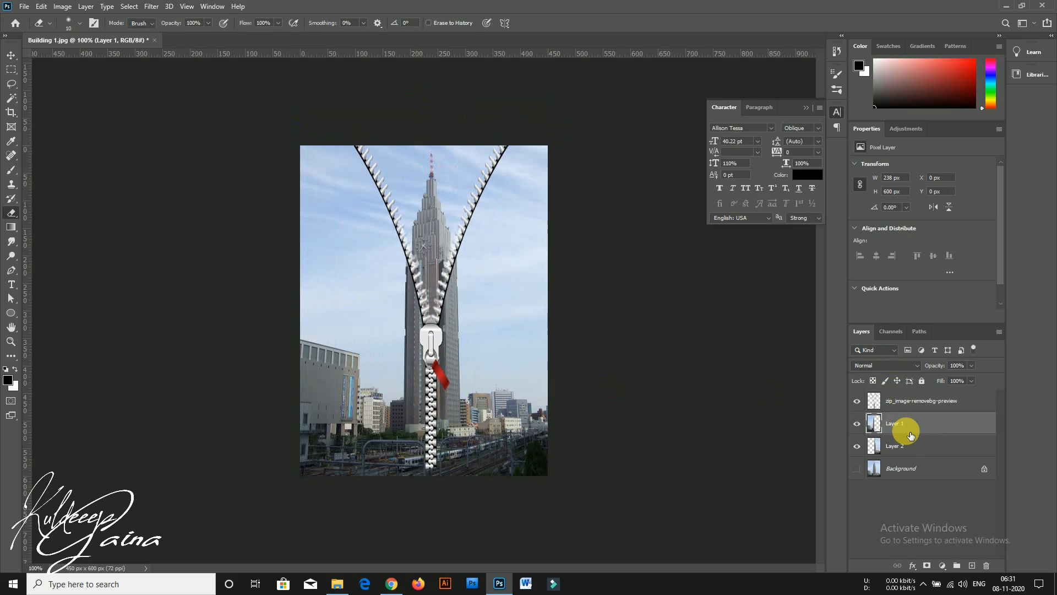
{"action": "key", "text": "ctrl+t"}
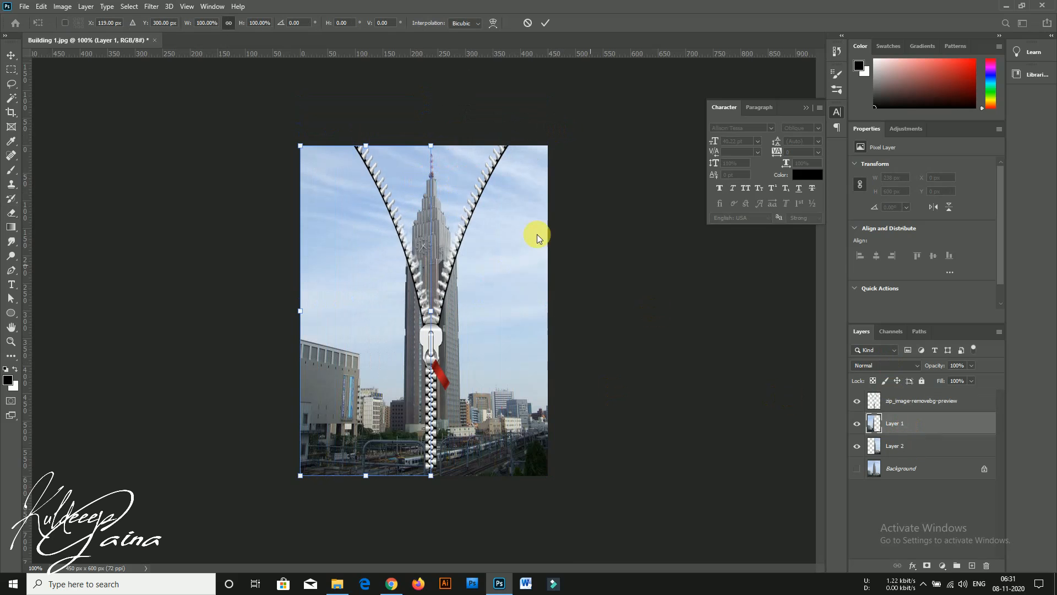
{"action": "right_click", "coordinate": [358, 235]}
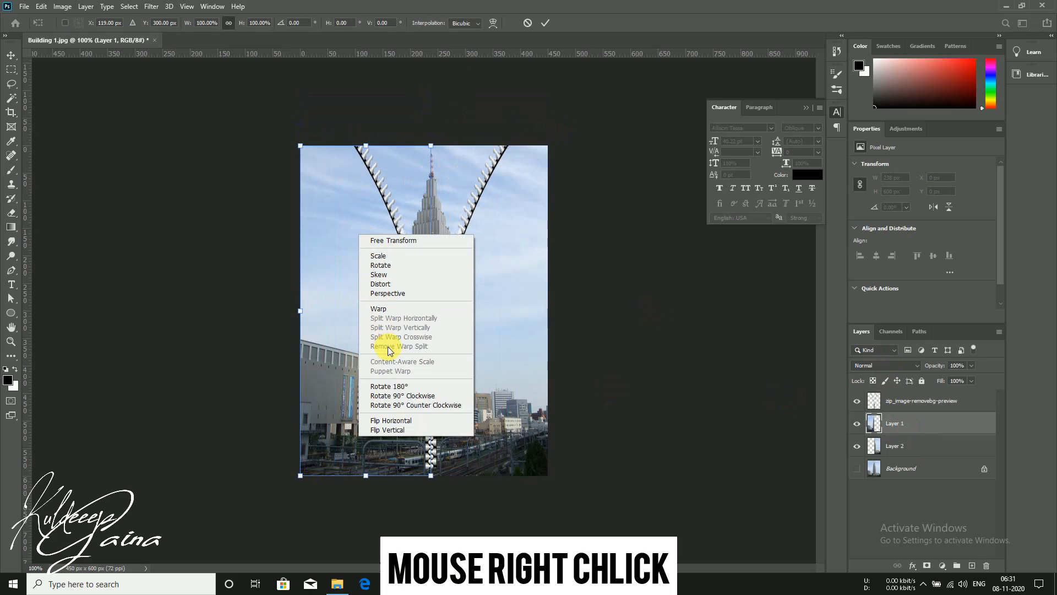
{"action": "left_click", "coordinate": [380, 309]}
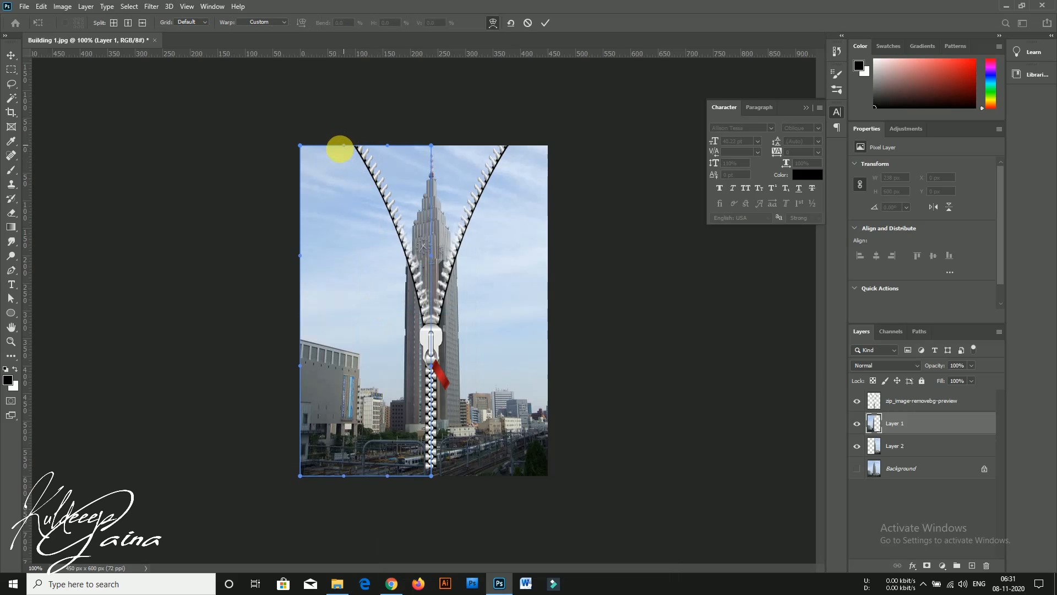
{"action": "left_click_drag", "start_coordinate": [300, 146], "coordinate": [203, 114]}
{"action": "left_click_drag", "start_coordinate": [339, 147], "coordinate": [259, 131]}
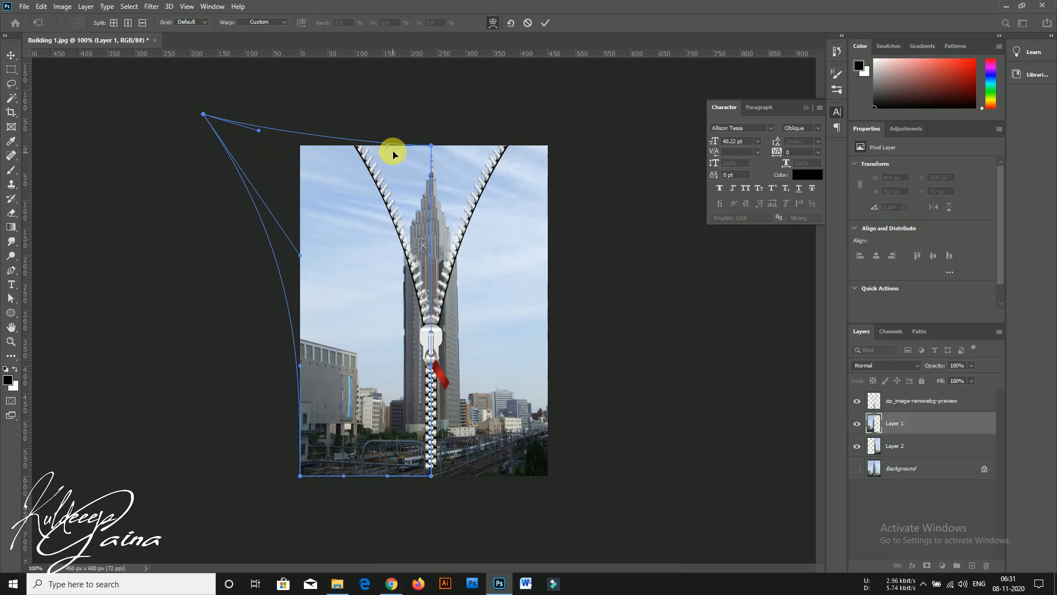
{"action": "left_click_drag", "start_coordinate": [383, 146], "coordinate": [308, 150]}
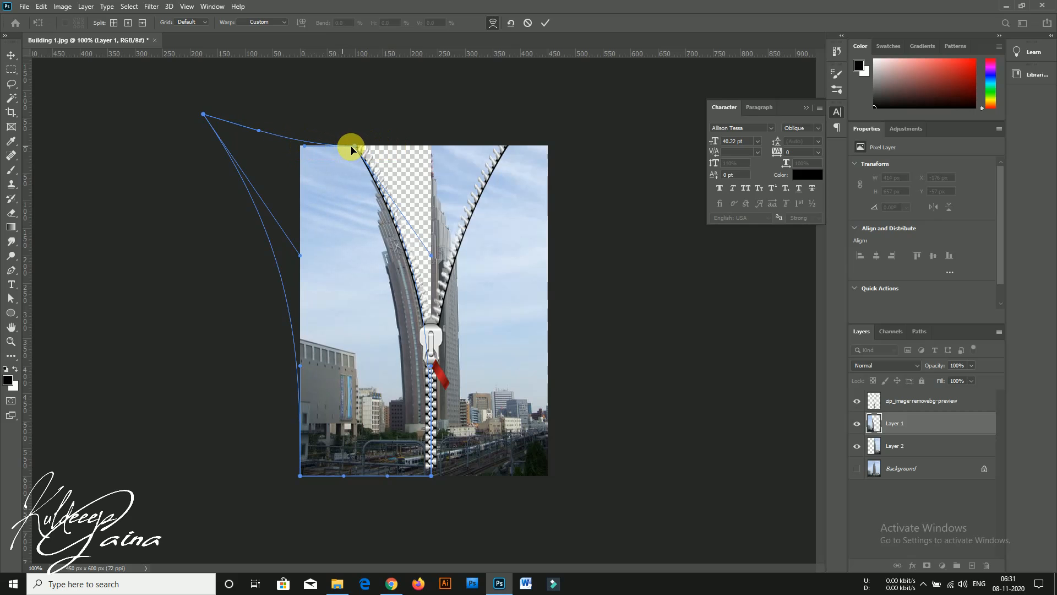
{"action": "left_click_drag", "start_coordinate": [348, 153], "coordinate": [356, 149]}
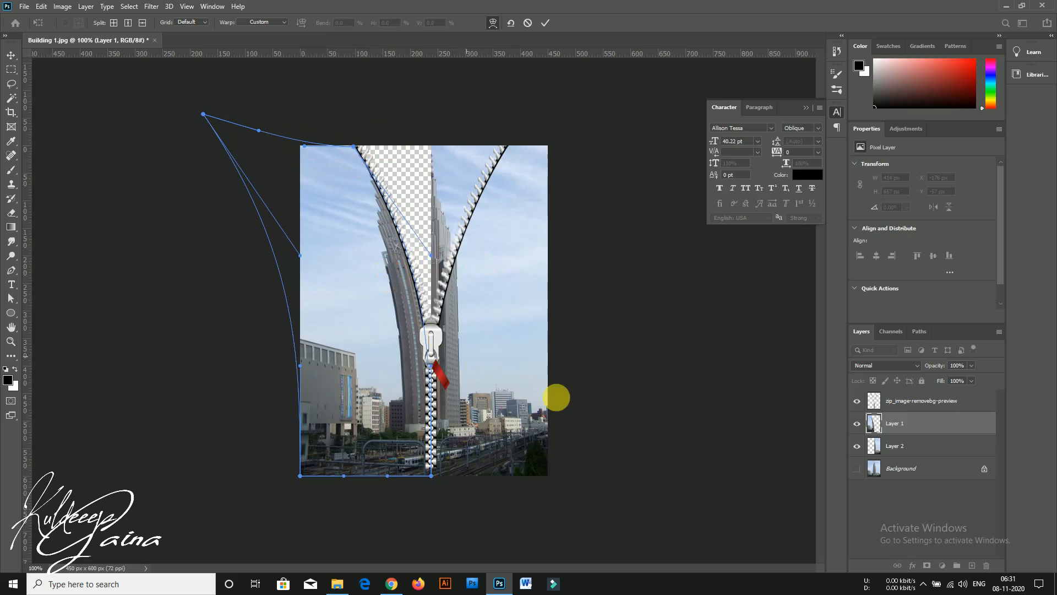
{"action": "key", "text": "e"}
Warp Layer 2 outward to the right so the tower's split edge follows the curve of the zipper's right teeth
{"action": "left_click", "coordinate": [918, 449]}
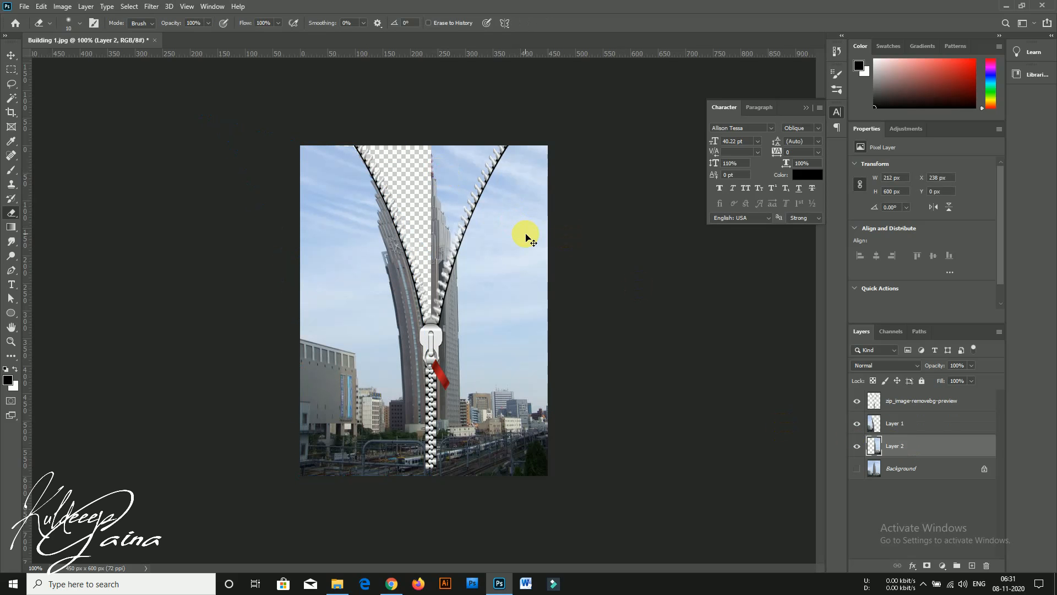
{"action": "key", "text": "ctrl+t"}
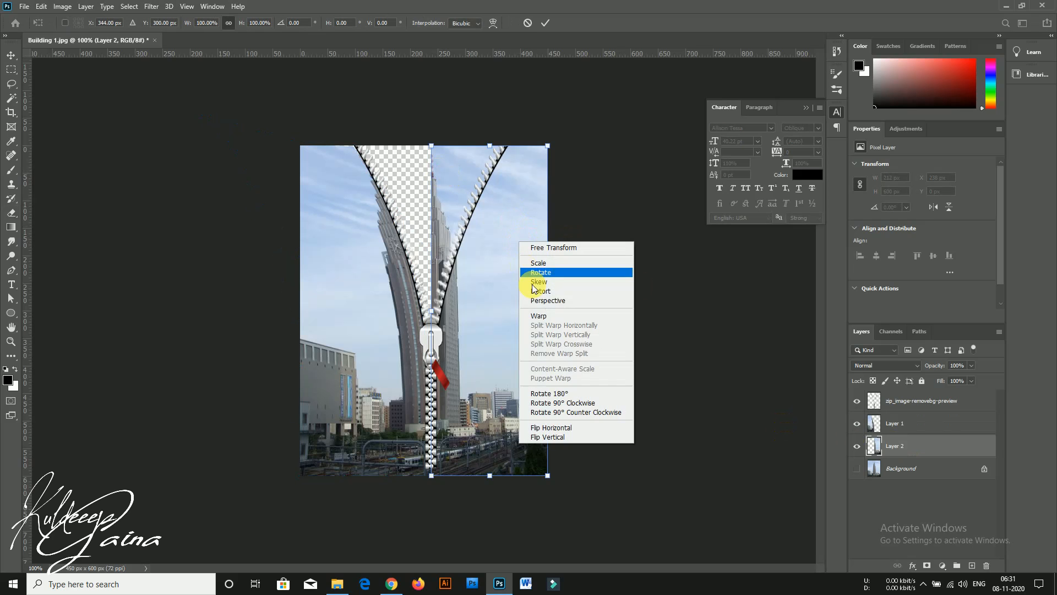
{"action": "left_click", "coordinate": [560, 316]}
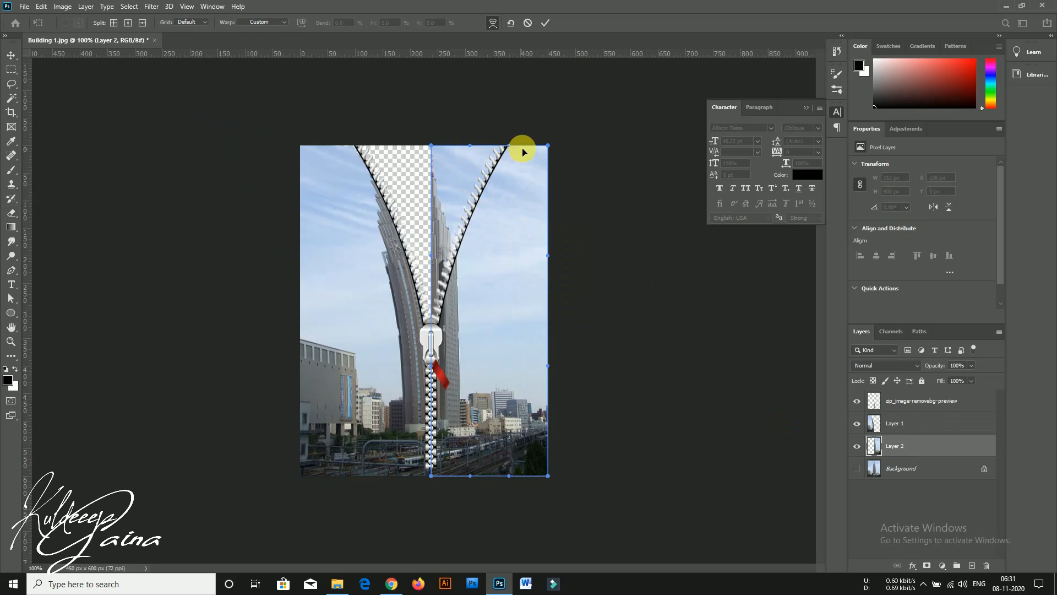
{"action": "left_click_drag", "start_coordinate": [548, 145], "coordinate": [635, 123]}
{"action": "left_click_drag", "start_coordinate": [507, 146], "coordinate": [590, 142]}
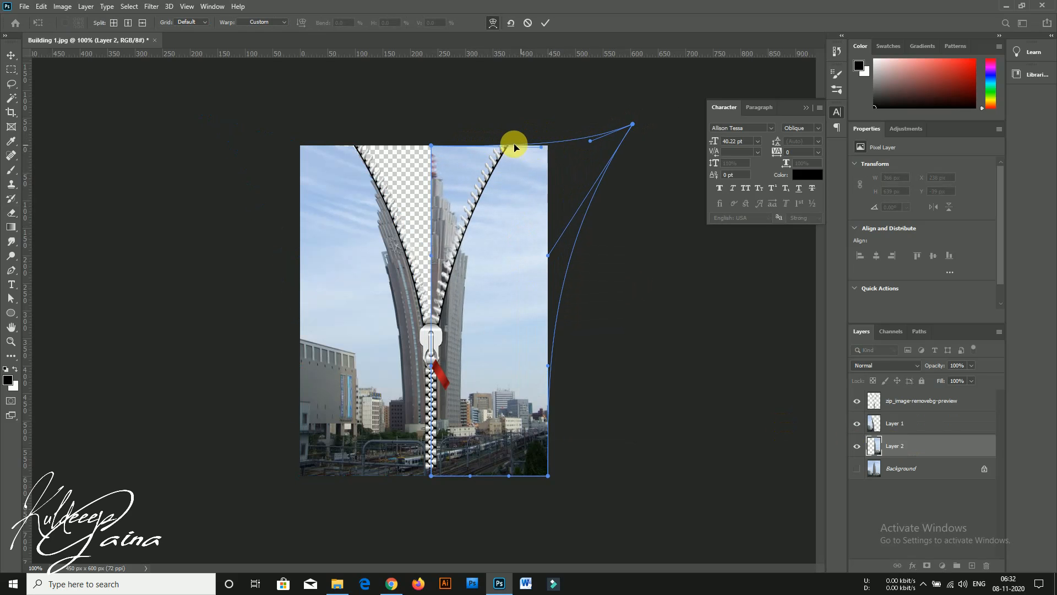
{"action": "left_click", "coordinate": [432, 146]}
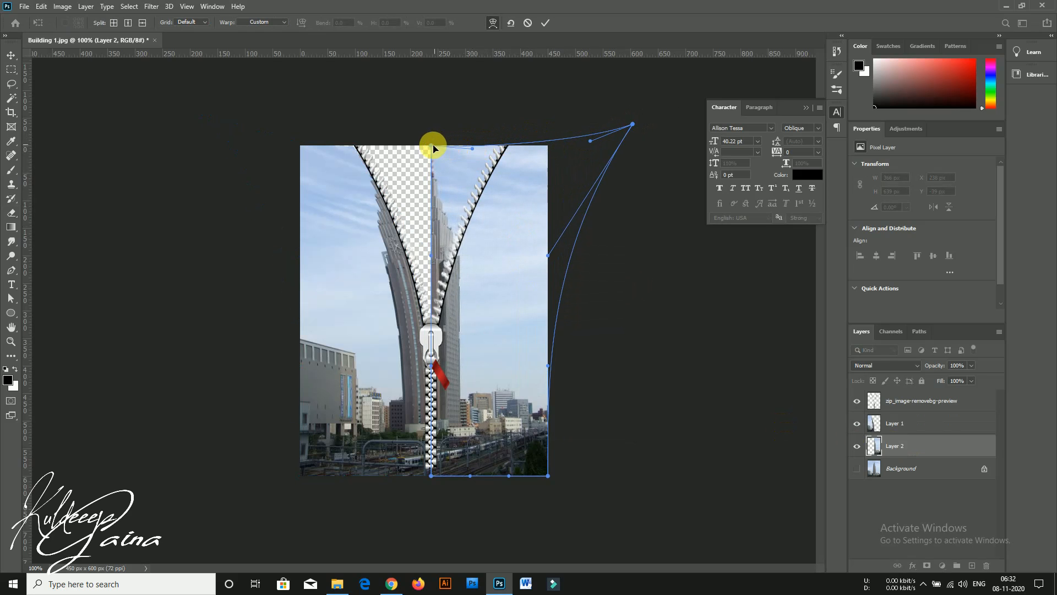
{"action": "left_click_drag", "start_coordinate": [435, 149], "coordinate": [535, 152]}
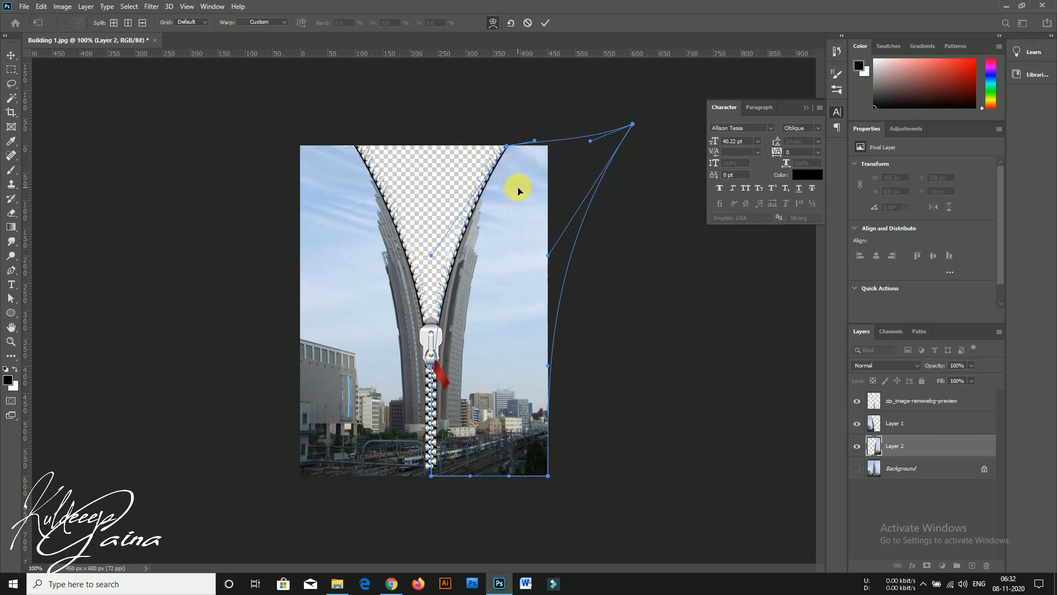
{"action": "left_click", "coordinate": [919, 431]}
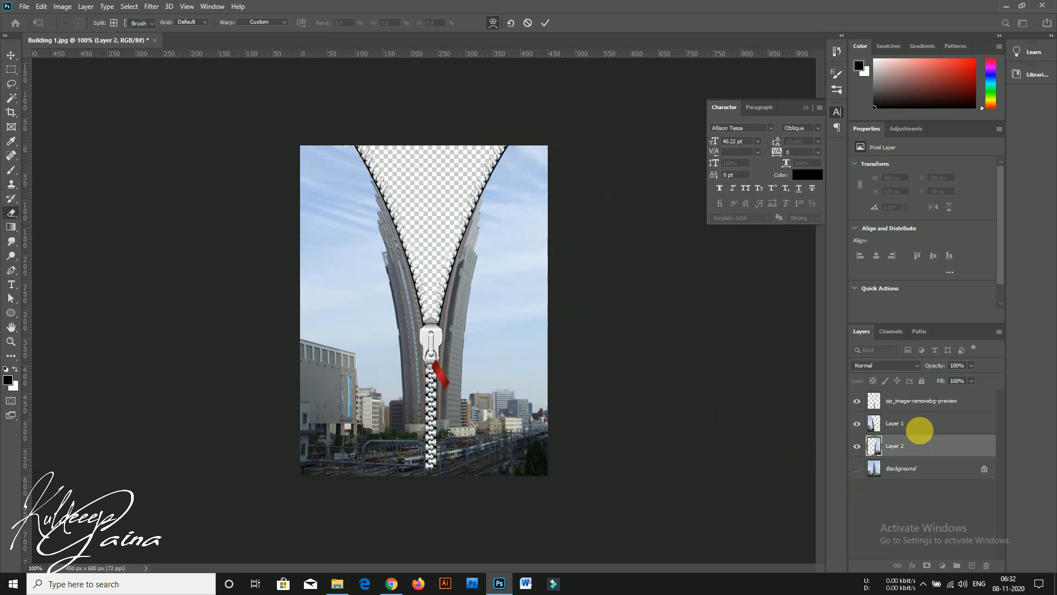
Free-transform the zip image layer to about 285 × 642 px so the zipper extends to the photo's lower edge
{"action": "left_click", "coordinate": [923, 430]}
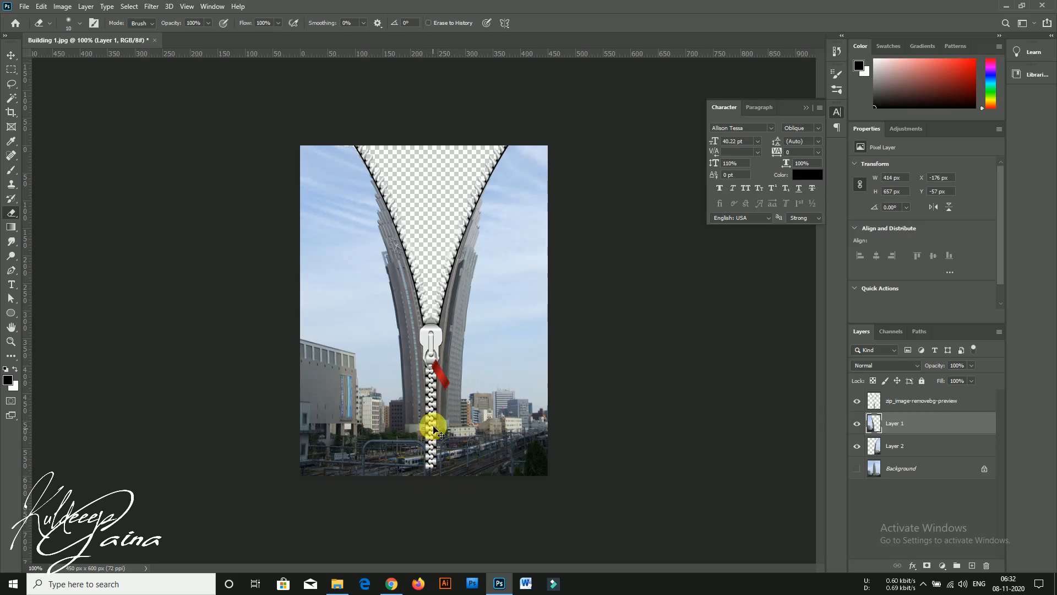
{"action": "left_click", "coordinate": [969, 406]}
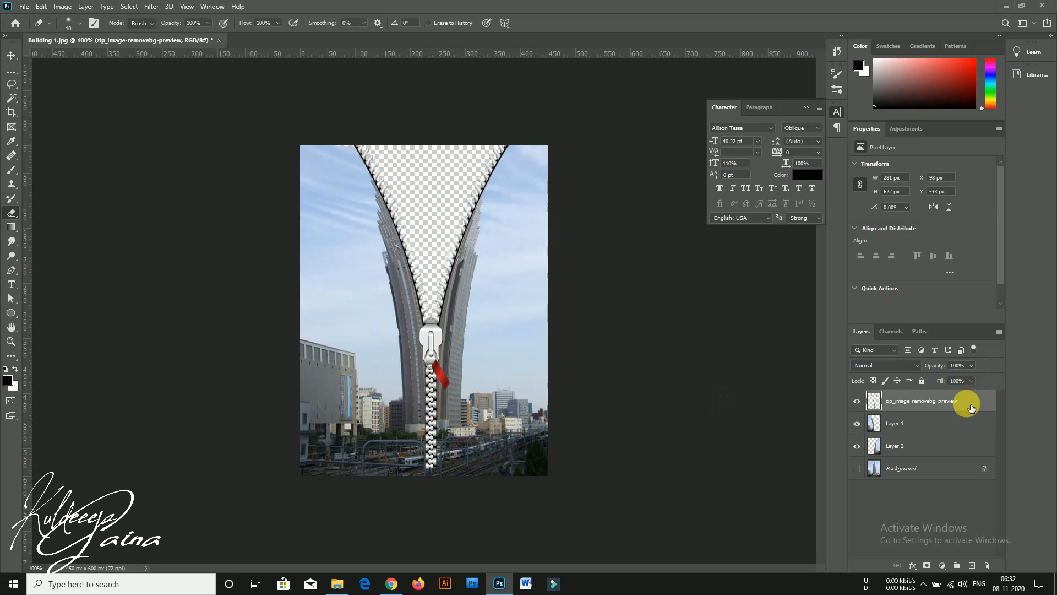
{"action": "key", "text": "ctrl+t"}
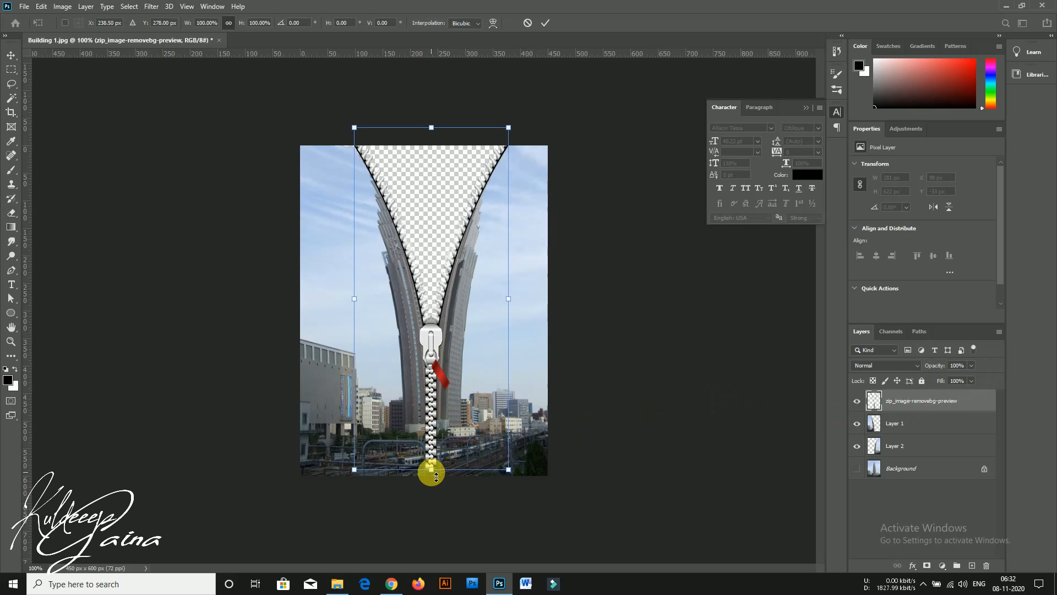
{"action": "left_click_drag", "start_coordinate": [434, 476], "coordinate": [434, 479]}
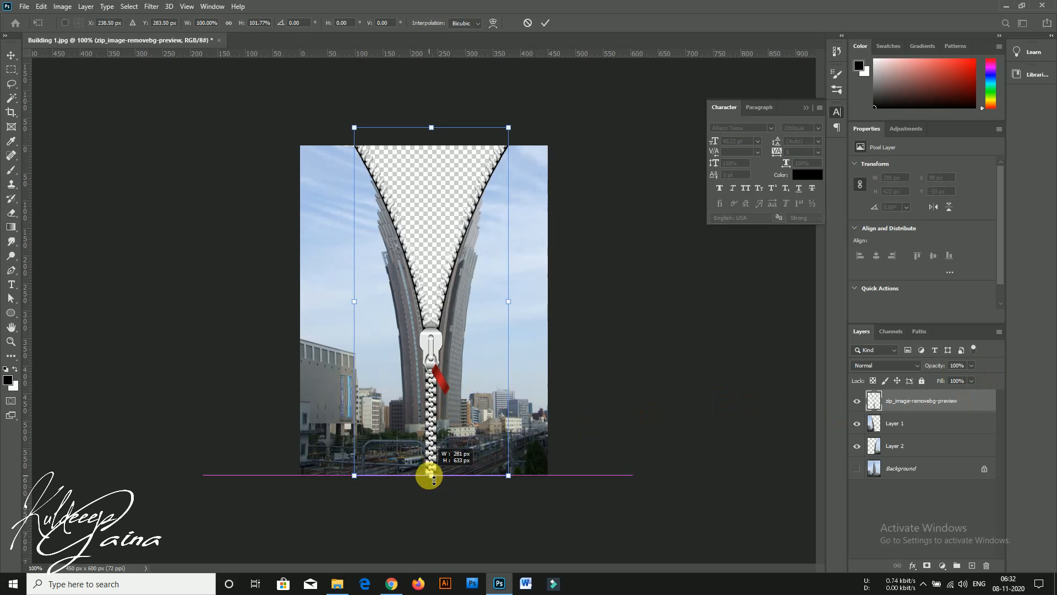
{"action": "key", "text": "e"}
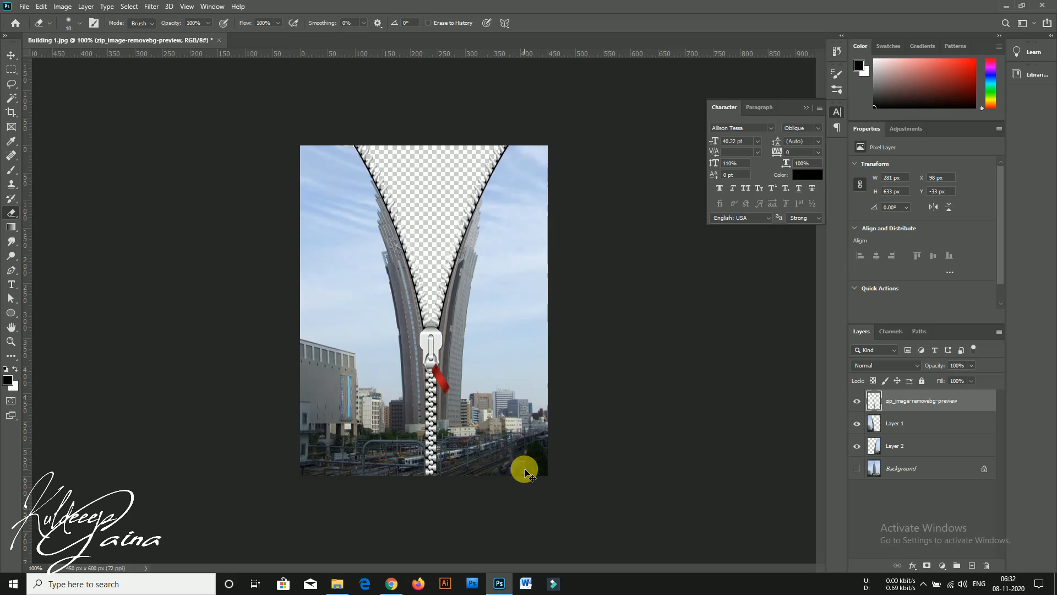
{"action": "key", "text": "ctrl+t"}
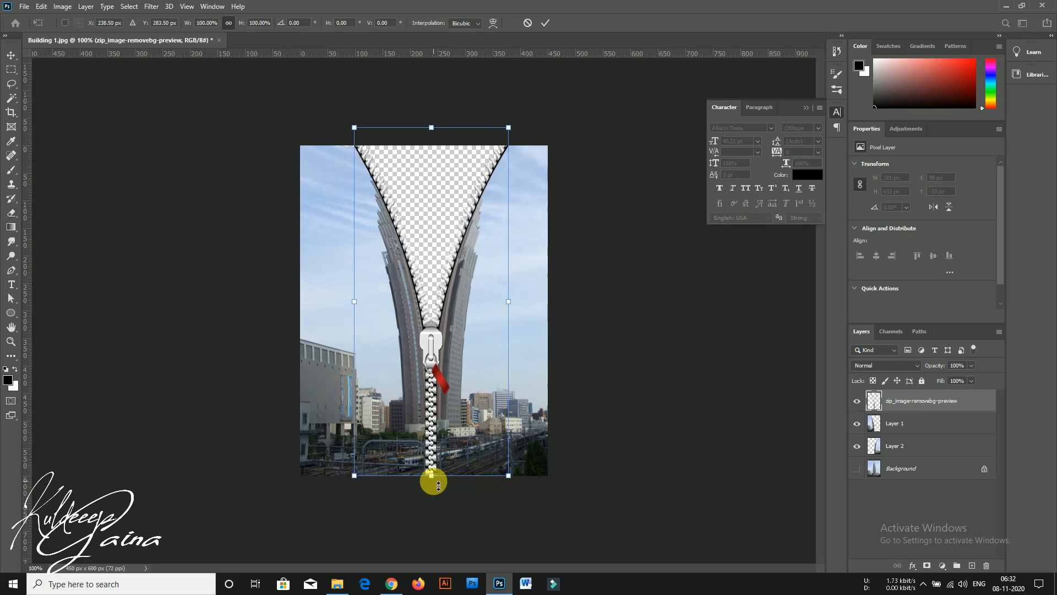
{"action": "left_click_drag", "start_coordinate": [437, 486], "coordinate": [437, 490]}
{"action": "key", "text": "Return"}
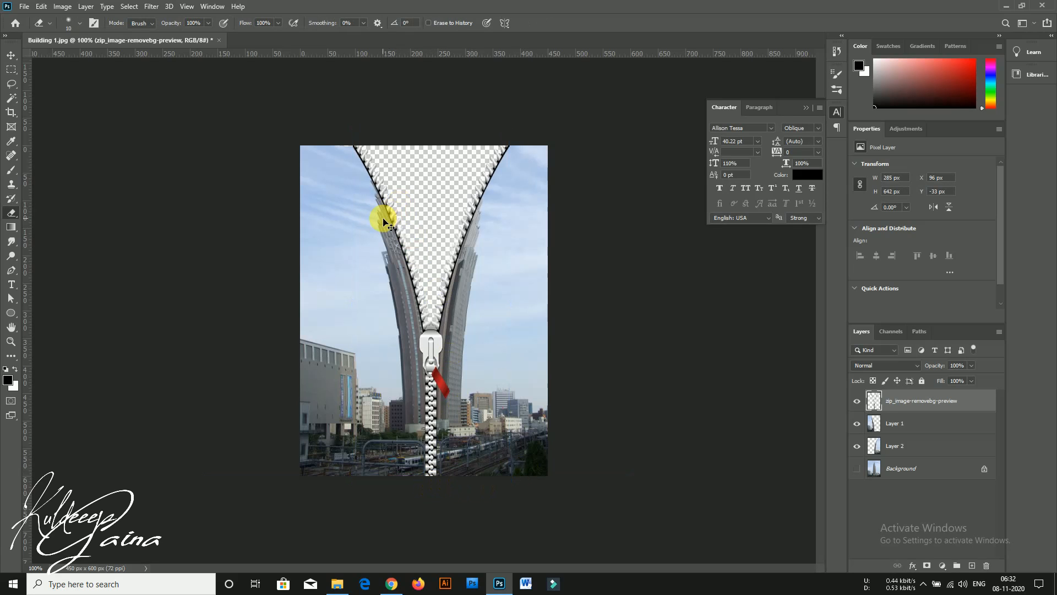
Warp Layer 2 again, bowing its top edge slightly upward
{"action": "left_click", "coordinate": [472, 264], "text": "ctrl"}
{"action": "key", "text": "ctrl+t"}
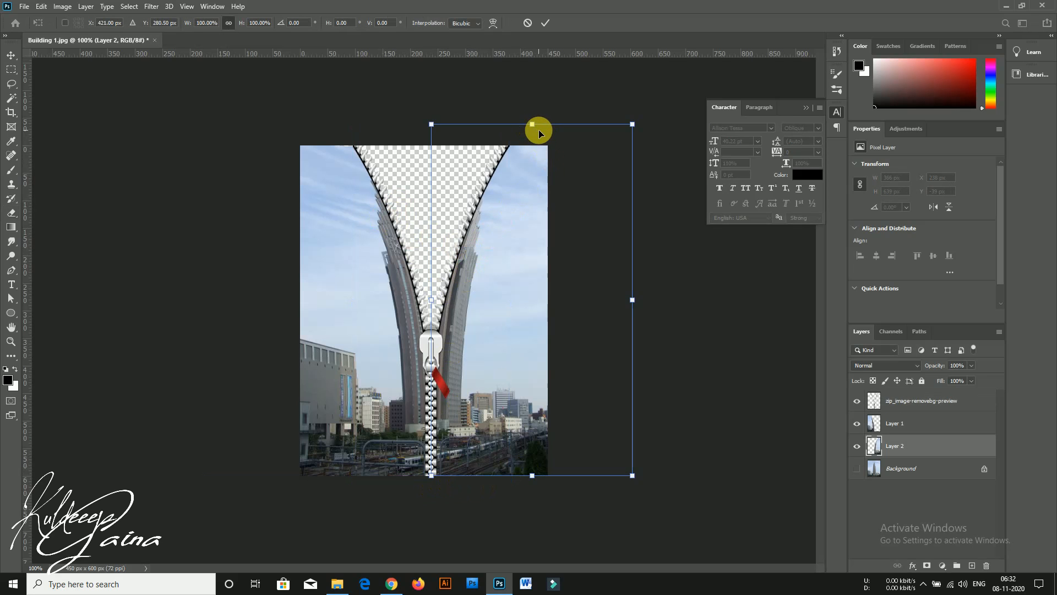
{"action": "right_click", "coordinate": [539, 224]}
{"action": "left_click", "coordinate": [554, 298]}
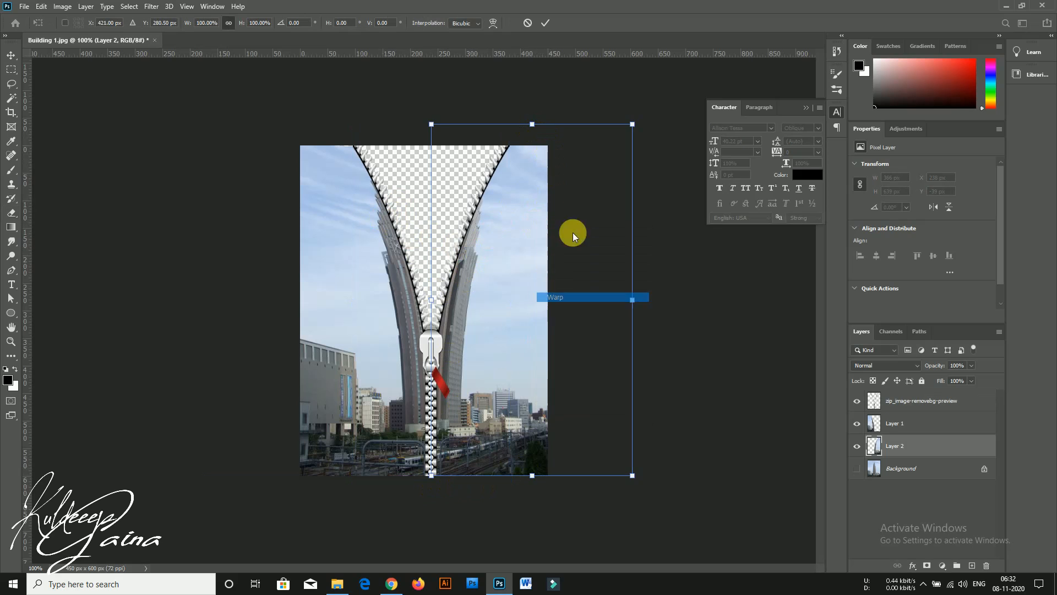
{"action": "left_click_drag", "start_coordinate": [565, 128], "coordinate": [509, 126]}
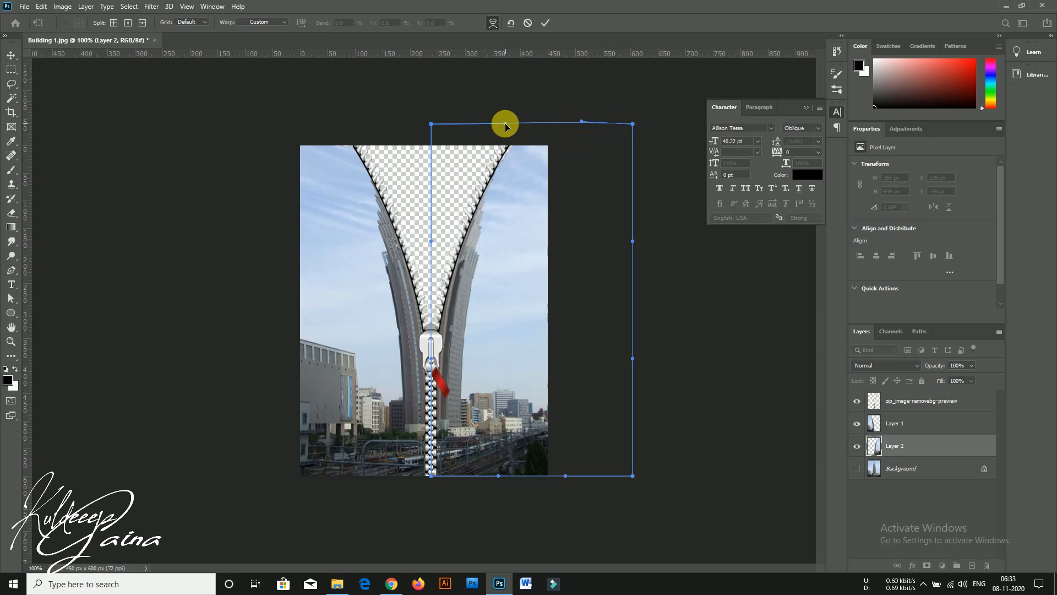
{"action": "left_click_drag", "start_coordinate": [500, 124], "coordinate": [499, 123]}
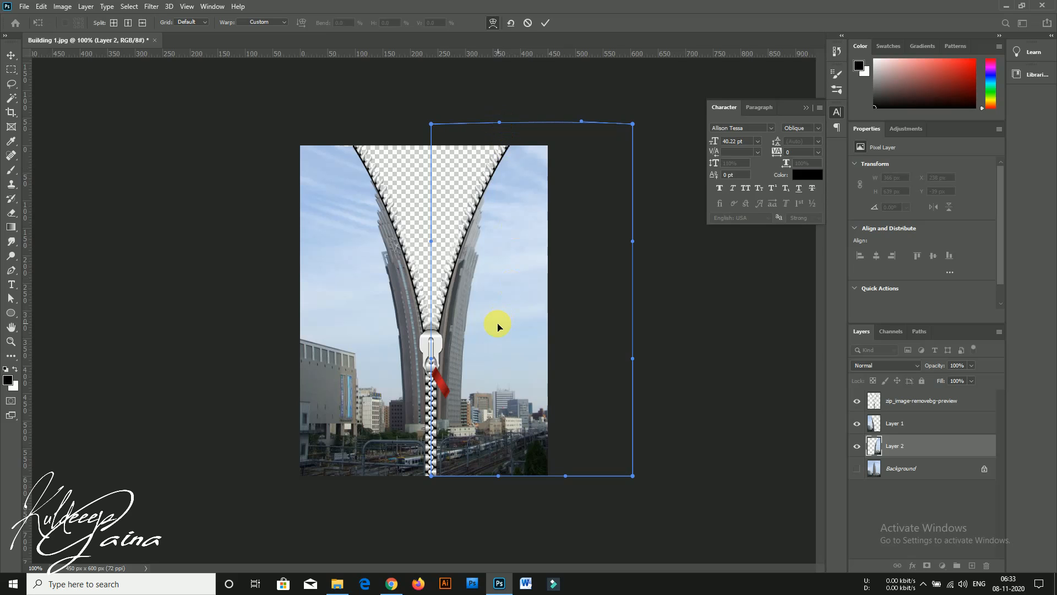
{"action": "key", "text": "Return"}
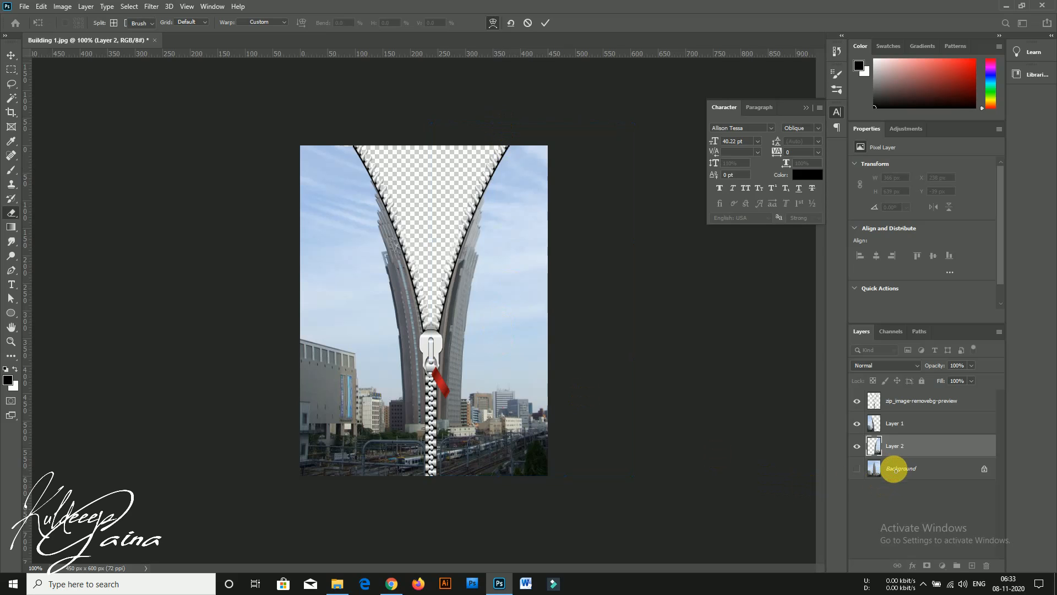
Show and select the Background layer, and toggle Layer 2 off and on to compare it with the original tower
{"action": "left_click", "coordinate": [854, 473]}
{"action": "left_click", "coordinate": [855, 471]}
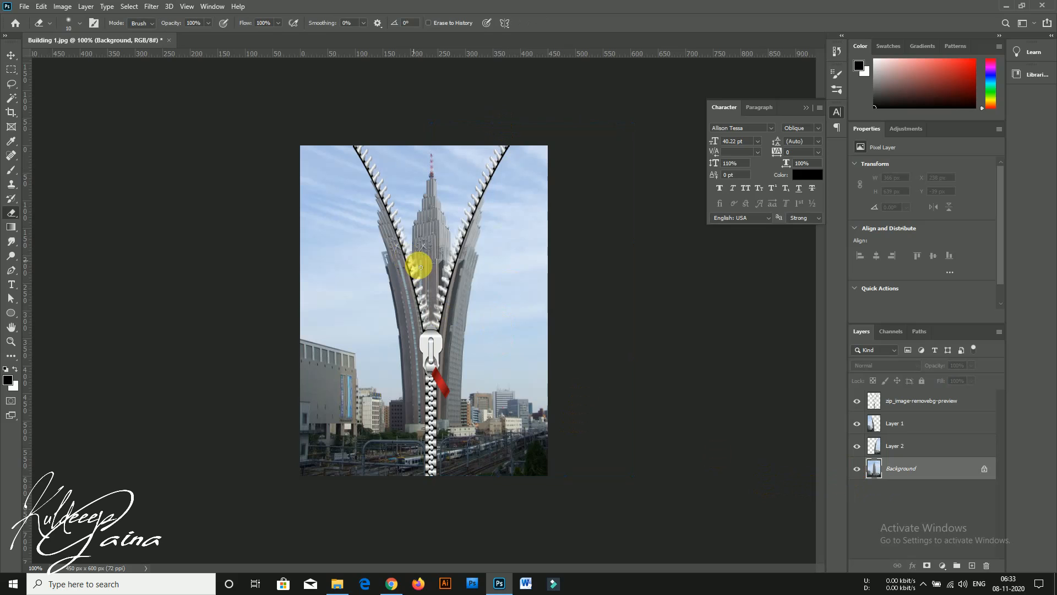
{"action": "left_click", "coordinate": [857, 446]}
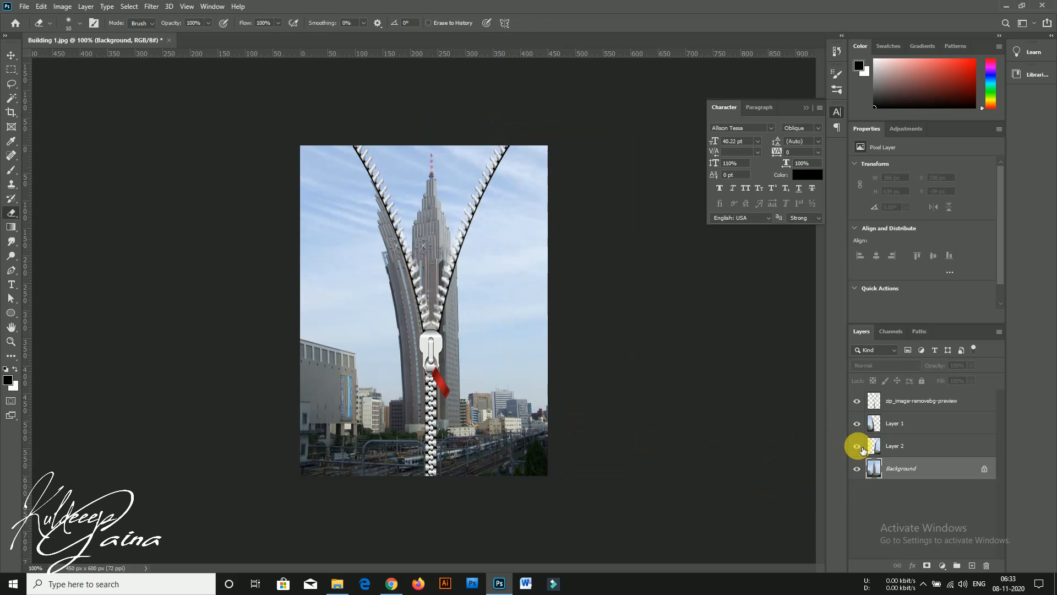
{"action": "left_click", "coordinate": [856, 446]}
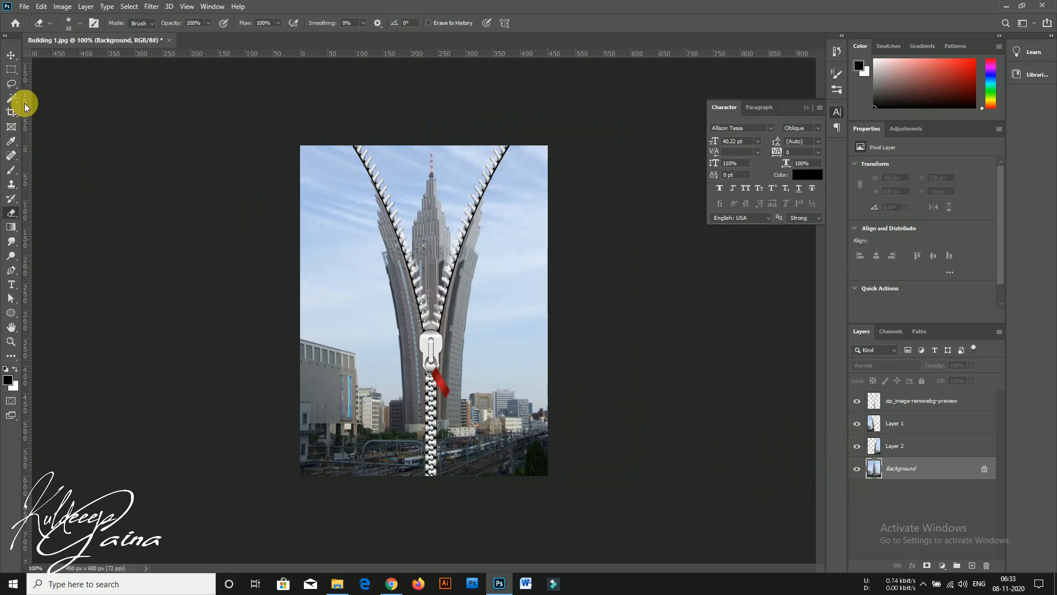
Use a 21 px Clone Stamp on the Background layer to cover the original tower's spire and upper floors with sampled sky
{"action": "left_click", "coordinate": [11, 184]}
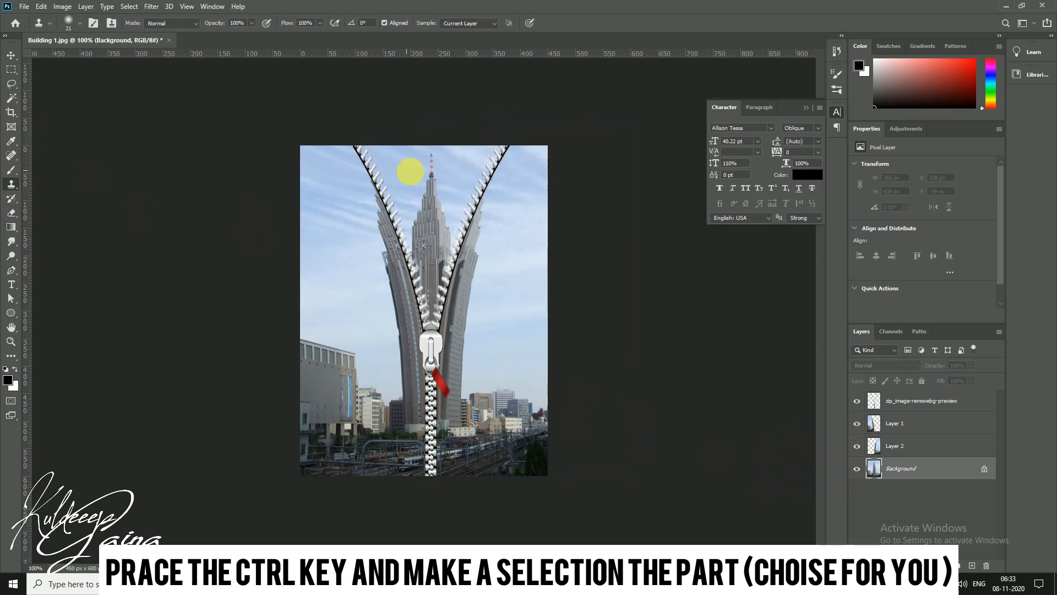
{"action": "mouse_move", "coordinate": [437, 158]}
{"action": "left_mouse_down"}
{"action": "mouse_move", "coordinate": [435, 236]}
{"action": "mouse_move", "coordinate": [409, 189]}
{"action": "mouse_move", "coordinate": [429, 186]}
{"action": "mouse_move", "coordinate": [417, 235]}
{"action": "mouse_move", "coordinate": [425, 257]}
{"action": "mouse_move", "coordinate": [432, 214]}
{"action": "left_mouse_up"}
{"action": "left_click", "coordinate": [413, 188], "text": "alt"}
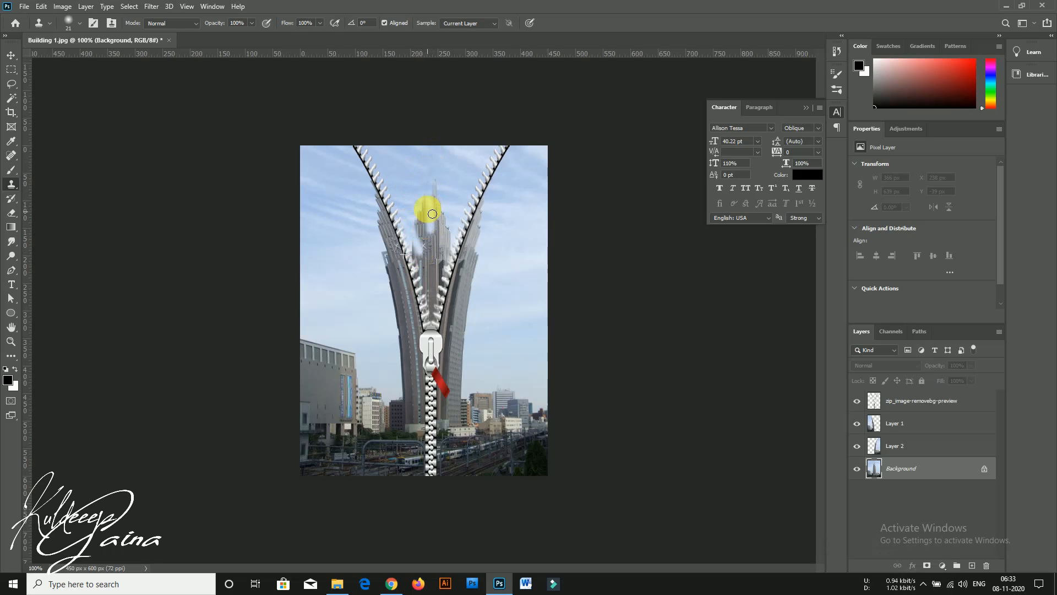
{"action": "left_click", "coordinate": [404, 189], "text": "alt"}
{"action": "mouse_move", "coordinate": [429, 200]}
{"action": "left_mouse_down"}
{"action": "mouse_move", "coordinate": [431, 267]}
{"action": "mouse_move", "coordinate": [428, 259]}
{"action": "mouse_move", "coordinate": [422, 219]}
{"action": "mouse_move", "coordinate": [448, 284]}
{"action": "mouse_move", "coordinate": [466, 217]}
{"action": "mouse_move", "coordinate": [458, 204]}
{"action": "mouse_move", "coordinate": [450, 213]}
{"action": "mouse_move", "coordinate": [448, 309]}
{"action": "mouse_move", "coordinate": [439, 250]}
{"action": "mouse_move", "coordinate": [457, 225]}
{"action": "left_mouse_up"}
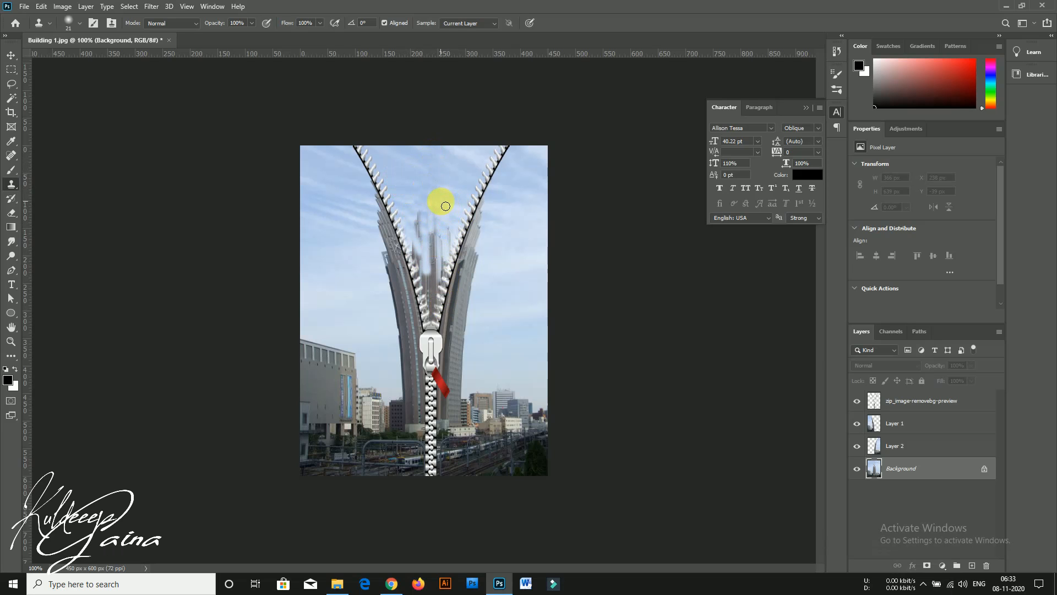
{"action": "mouse_move", "coordinate": [452, 212]}
{"action": "left_mouse_down"}
{"action": "mouse_move", "coordinate": [448, 183]}
{"action": "mouse_move", "coordinate": [422, 163]}
{"action": "mouse_move", "coordinate": [435, 169]}
{"action": "mouse_move", "coordinate": [441, 302]}
{"action": "mouse_move", "coordinate": [457, 283]}
{"action": "mouse_move", "coordinate": [444, 212]}
{"action": "mouse_move", "coordinate": [380, 283]}
{"action": "left_mouse_up"}
Enlarge the Clone Stamp to 60 px and clone sky over the rest of the original tower inside the zipper opening
{"action": "key", "text": "bracketright"}
{"action": "left_click", "coordinate": [355, 289], "text": "alt"}
{"action": "mouse_move", "coordinate": [443, 229]}
{"action": "left_mouse_down"}
{"action": "mouse_move", "coordinate": [468, 324]}
{"action": "mouse_move", "coordinate": [443, 217]}
{"action": "mouse_move", "coordinate": [433, 313]}
{"action": "mouse_move", "coordinate": [442, 252]}
{"action": "mouse_move", "coordinate": [418, 281]}
{"action": "mouse_move", "coordinate": [415, 215]}
{"action": "mouse_move", "coordinate": [418, 319]}
{"action": "mouse_move", "coordinate": [435, 314]}
{"action": "mouse_move", "coordinate": [444, 265]}
{"action": "mouse_move", "coordinate": [413, 177]}
{"action": "left_mouse_up"}
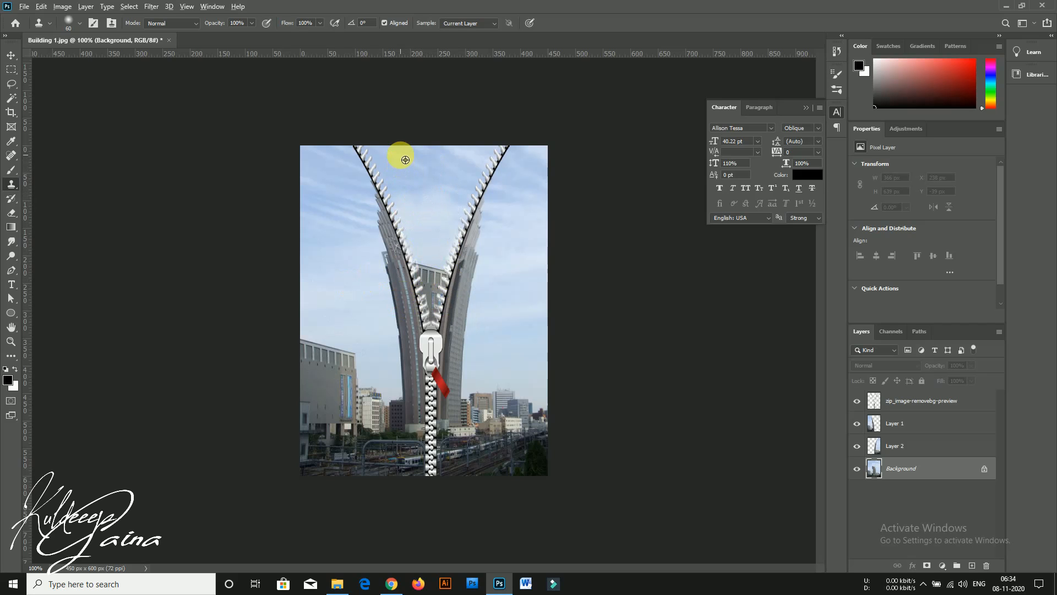
{"action": "mouse_move", "coordinate": [405, 161]}
{"action": "left_mouse_down"}
{"action": "mouse_move", "coordinate": [423, 243]}
{"action": "mouse_move", "coordinate": [444, 228]}
{"action": "mouse_move", "coordinate": [455, 341]}
{"action": "mouse_move", "coordinate": [432, 259]}
{"action": "mouse_move", "coordinate": [439, 344]}
{"action": "mouse_move", "coordinate": [460, 238]}
{"action": "mouse_move", "coordinate": [465, 256]}
{"action": "mouse_move", "coordinate": [464, 340]}
{"action": "mouse_move", "coordinate": [440, 227]}
{"action": "mouse_move", "coordinate": [412, 187]}
{"action": "mouse_move", "coordinate": [440, 251]}
{"action": "mouse_move", "coordinate": [422, 226]}
{"action": "mouse_move", "coordinate": [461, 242]}
{"action": "mouse_move", "coordinate": [463, 231]}
{"action": "mouse_move", "coordinate": [433, 322]}
{"action": "mouse_move", "coordinate": [533, 382]}
{"action": "mouse_move", "coordinate": [545, 346]}
{"action": "left_mouse_up"}
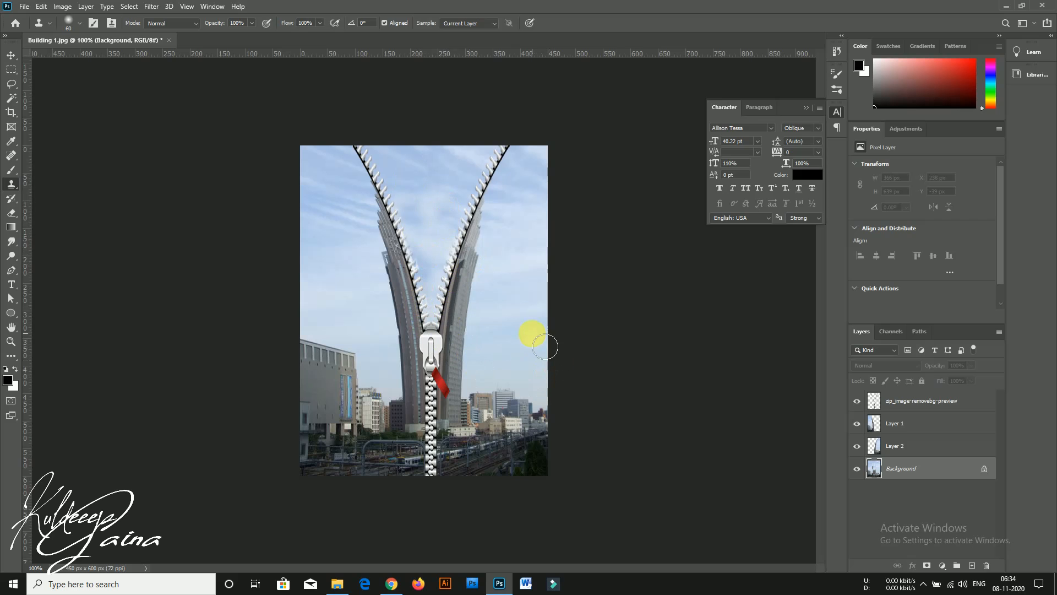
Touch up the cloned sky on the Background layer between the zipper's teeth to blend the patchy areas
{"action": "key", "text": "ctrl+0"}
{"action": "left_click", "coordinate": [908, 450]}
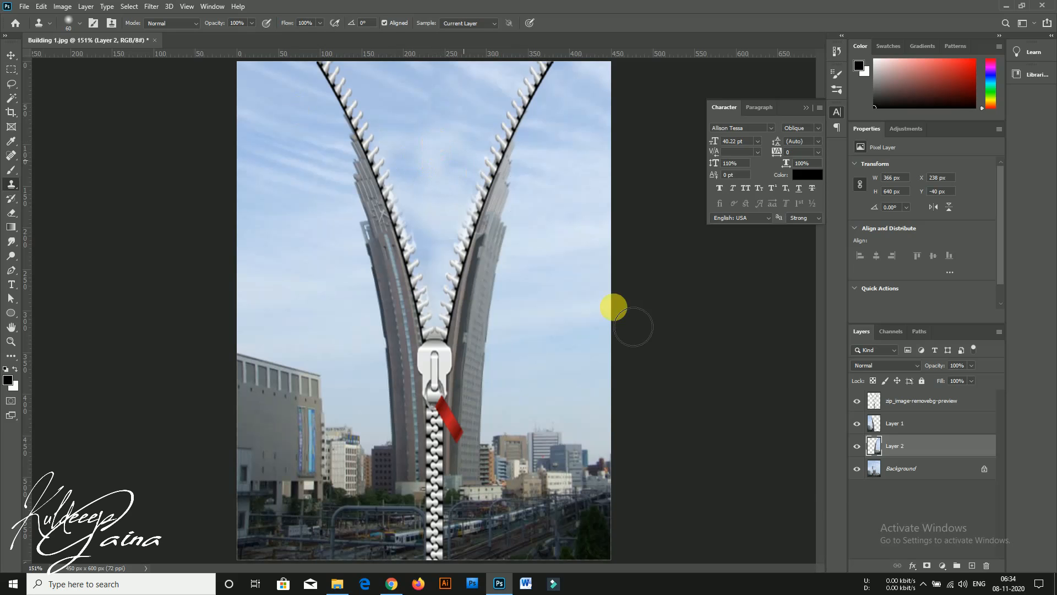
{"action": "left_click", "coordinate": [906, 469]}
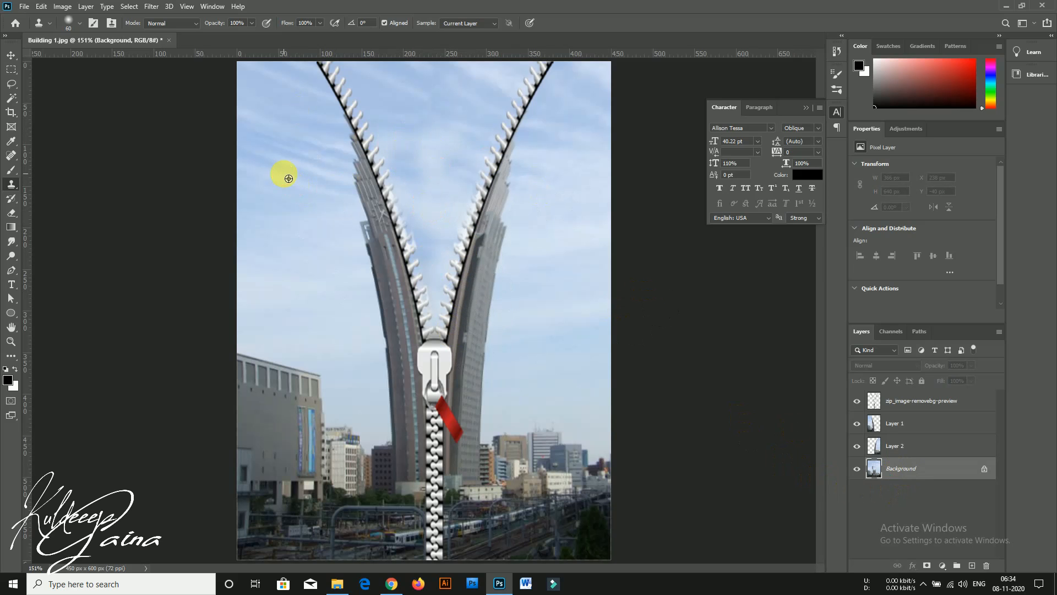
{"action": "left_click_drag", "start_coordinate": [455, 150], "coordinate": [475, 170]}
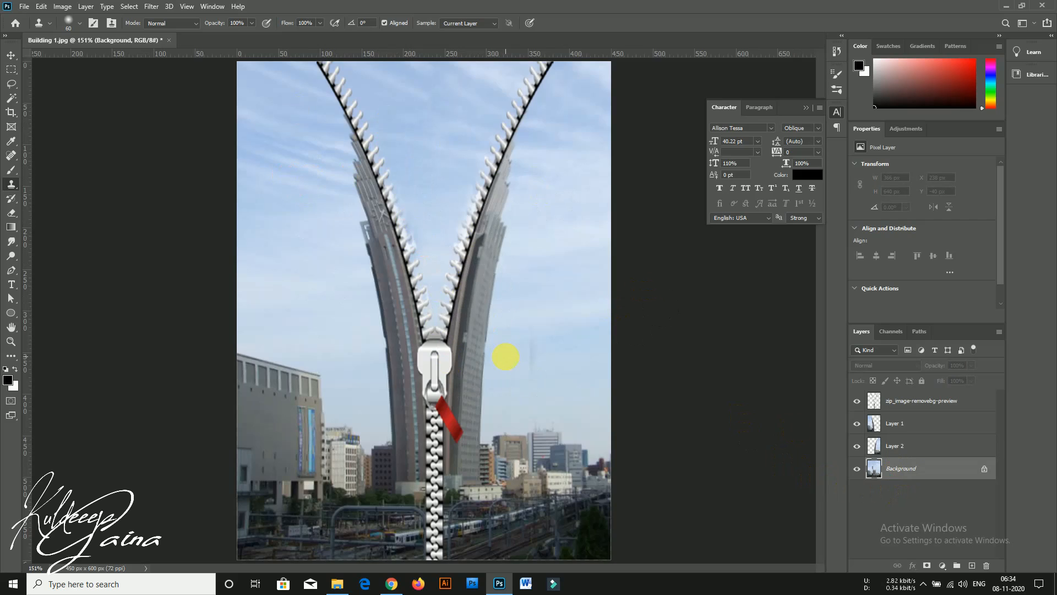
Open the Export As settings for the finished composite and keep PNG as the file format
{"action": "key", "text": "ctrl+minus"}
{"action": "key", "text": "ctrl+minus"}
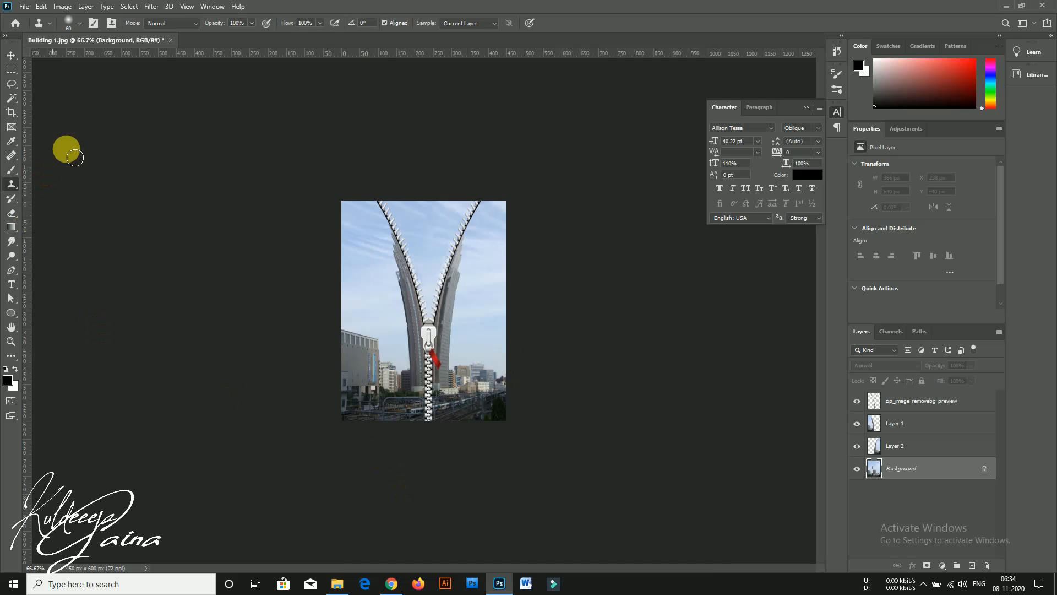
{"action": "left_click", "coordinate": [25, 7]}
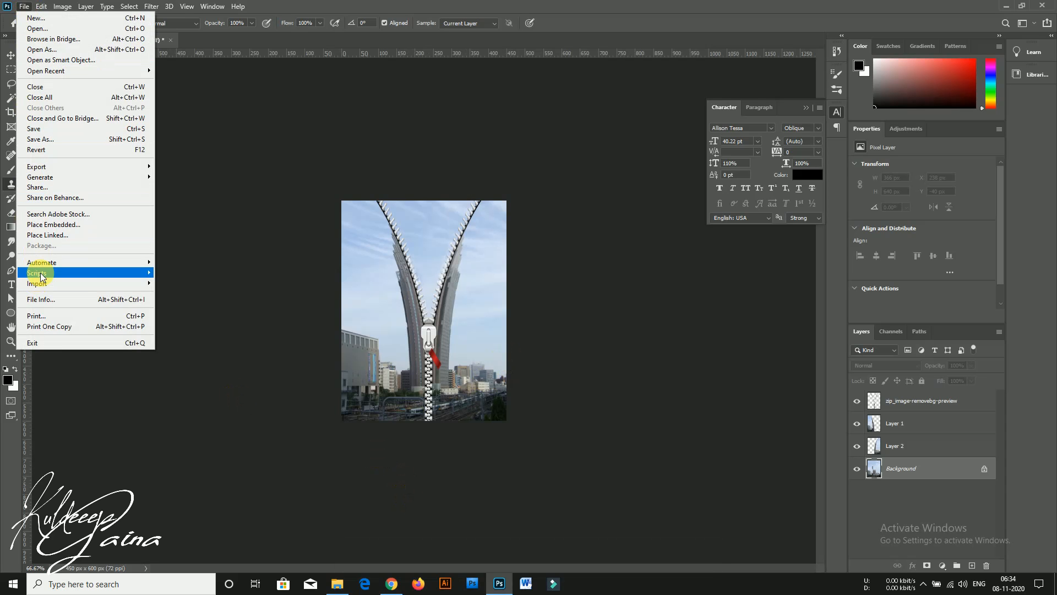
{"action": "mouse_move", "coordinate": [41, 169]}
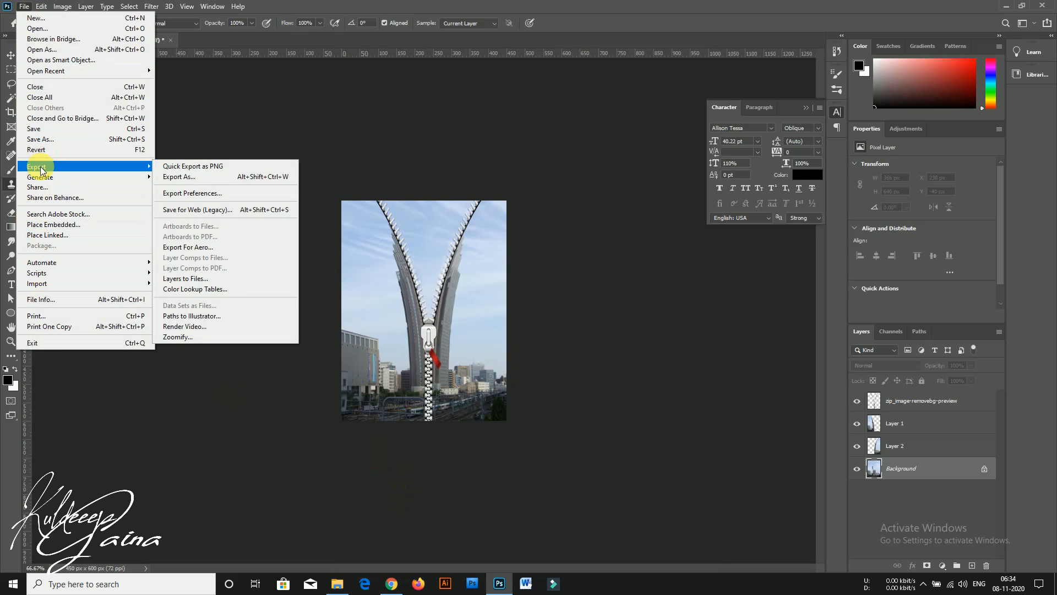
{"action": "left_click", "coordinate": [199, 176]}
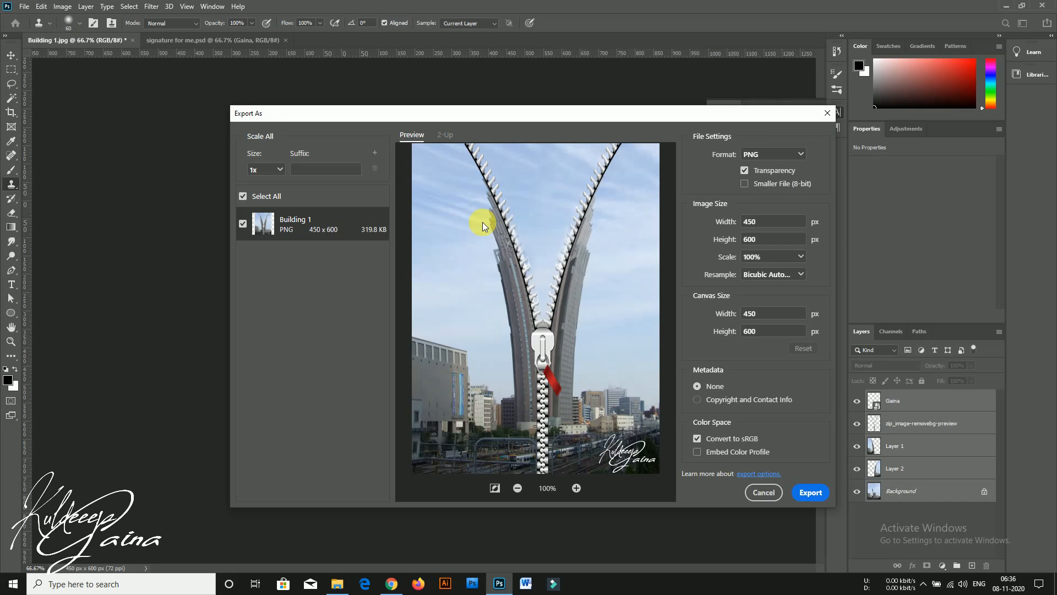
{"action": "left_click", "coordinate": [762, 159]}
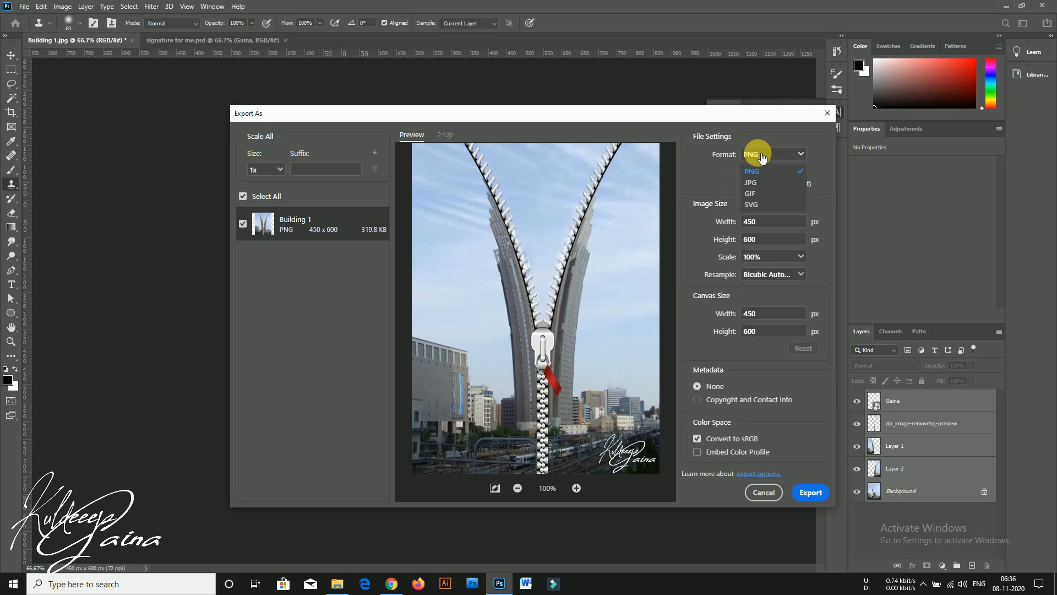
{"action": "left_click", "coordinate": [762, 159]}
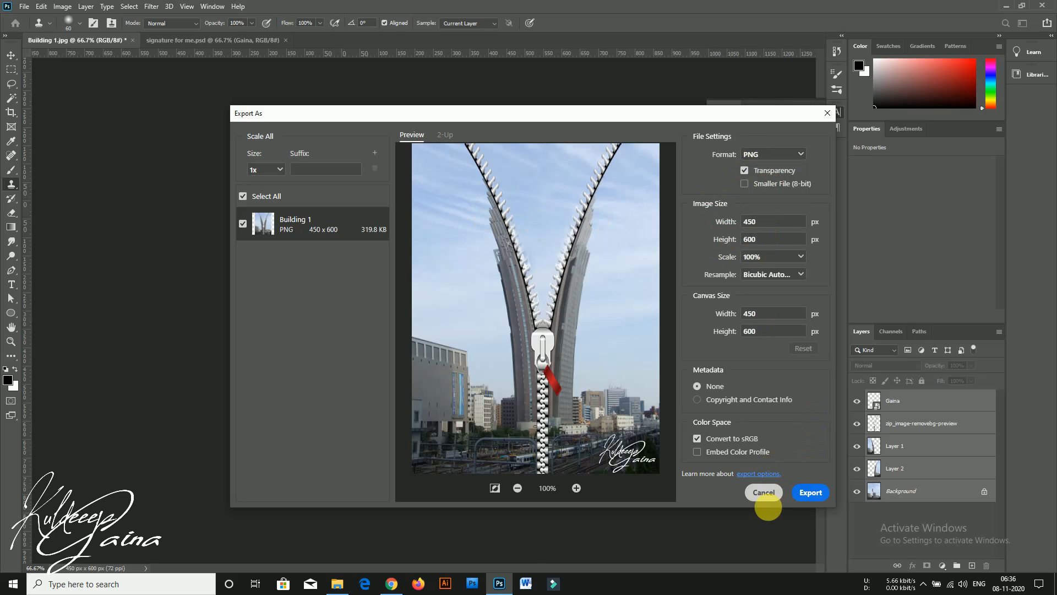
Export the composite to the Desktop with the file name "edit image"
{"action": "left_click", "coordinate": [810, 493]}
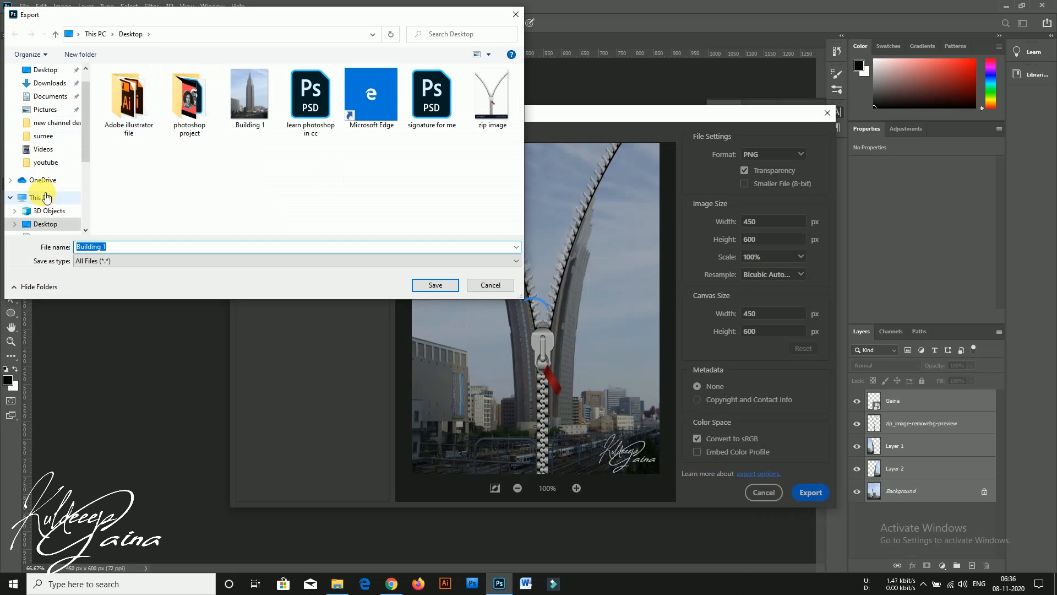
{"action": "left_click", "coordinate": [39, 73]}
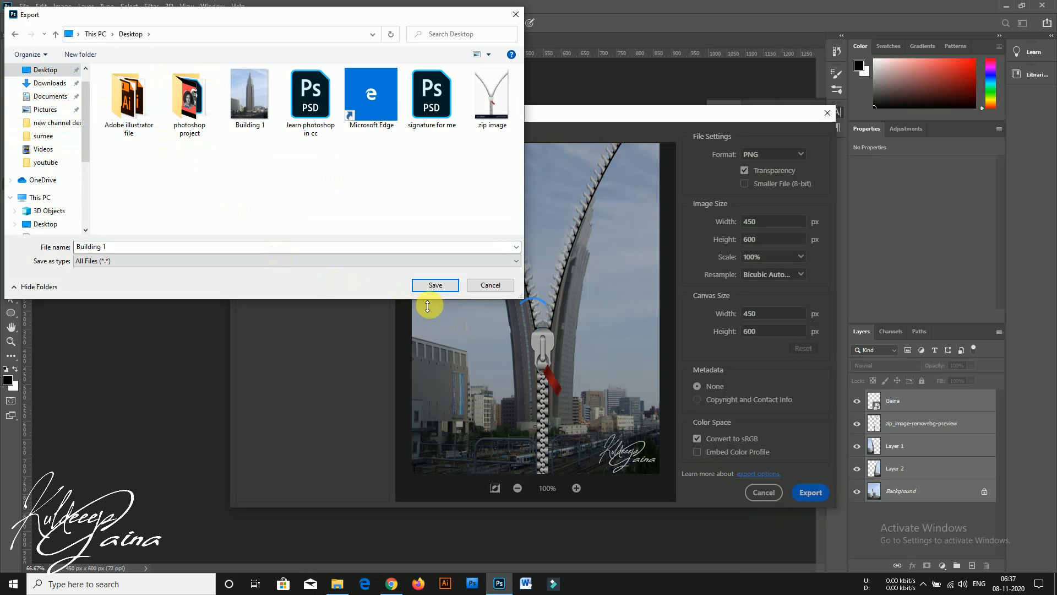
{"action": "left_click", "coordinate": [106, 247]}
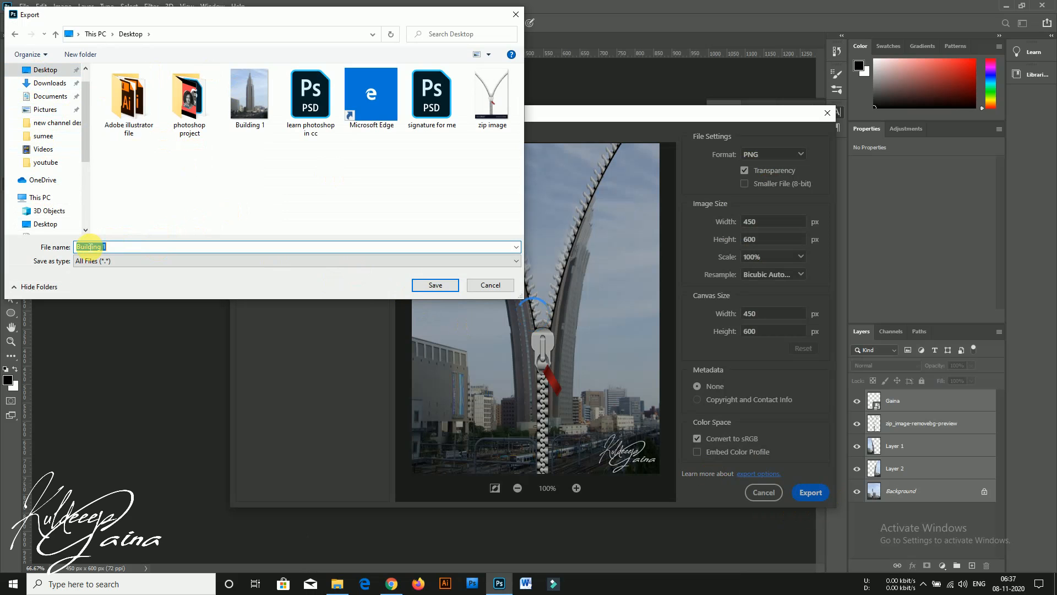
{"action": "type", "text": "editi"}
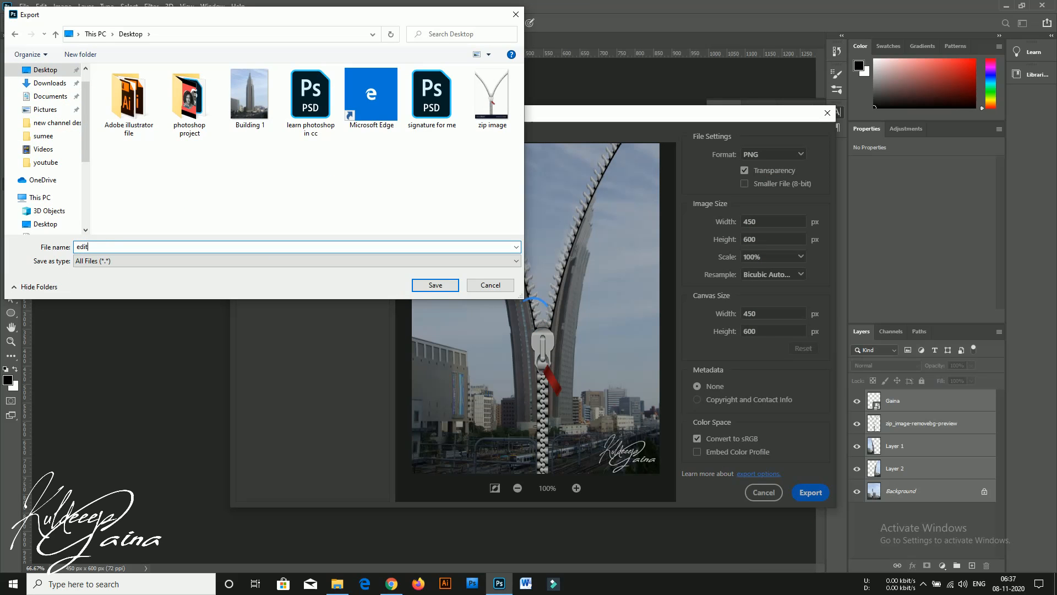
{"action": "key", "text": "BackSpace"}
{"action": "type", "text": "image"}
{"action": "key", "text": "Return"}
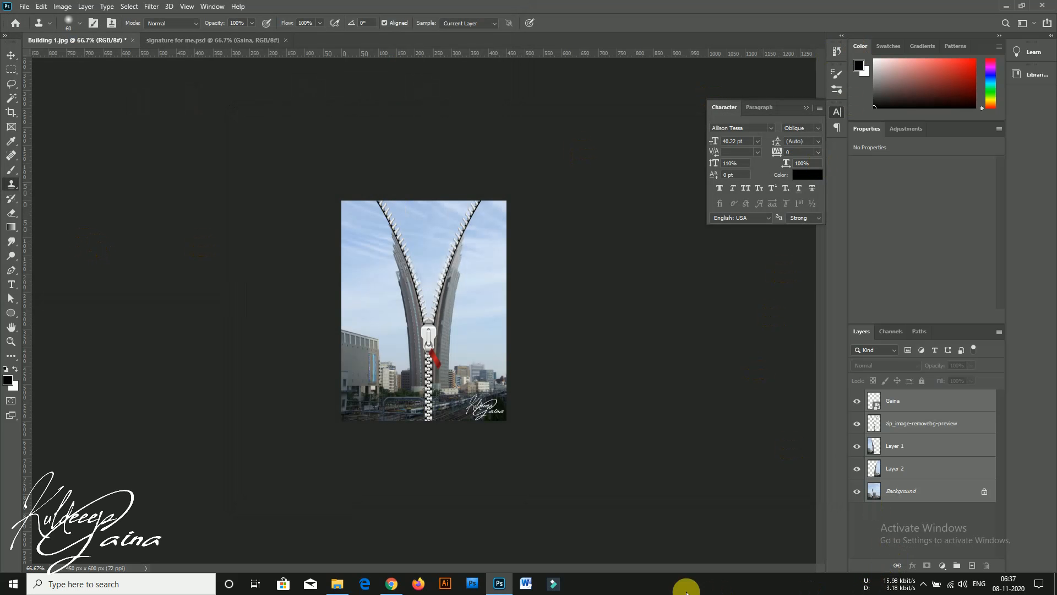
Show the desktop, move the exported edit image file to the middle of the wallpaper, and open it in Photos
{"action": "key", "text": "super+d"}
{"action": "mouse_move", "coordinate": [19, 144]}
{"action": "left_mouse_down"}
{"action": "mouse_move", "coordinate": [516, 193]}
{"action": "mouse_move", "coordinate": [557, 180]}
{"action": "left_mouse_up"}
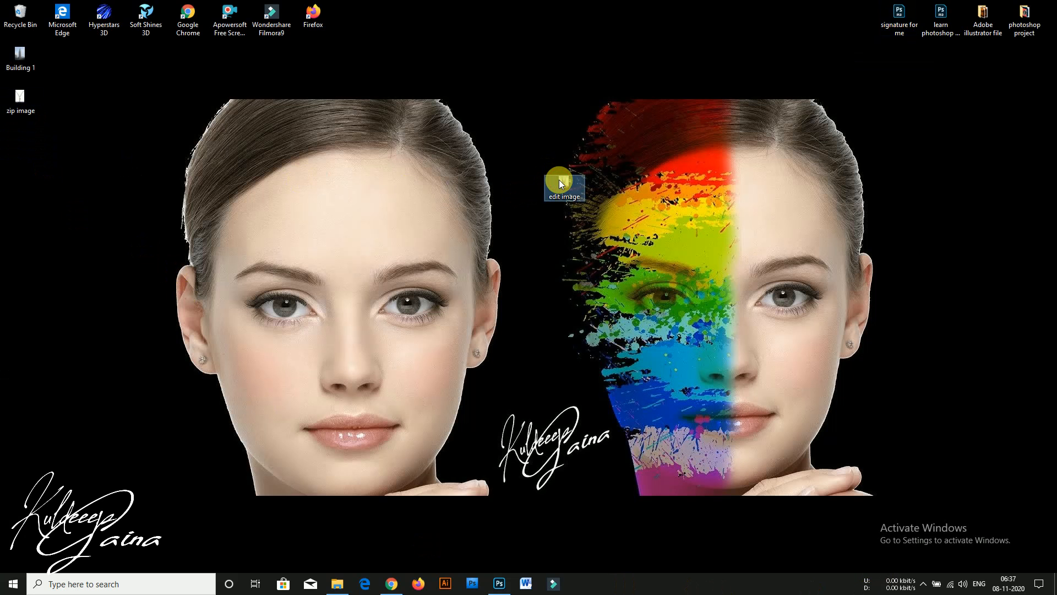
{"action": "double_click", "coordinate": [559, 181]}
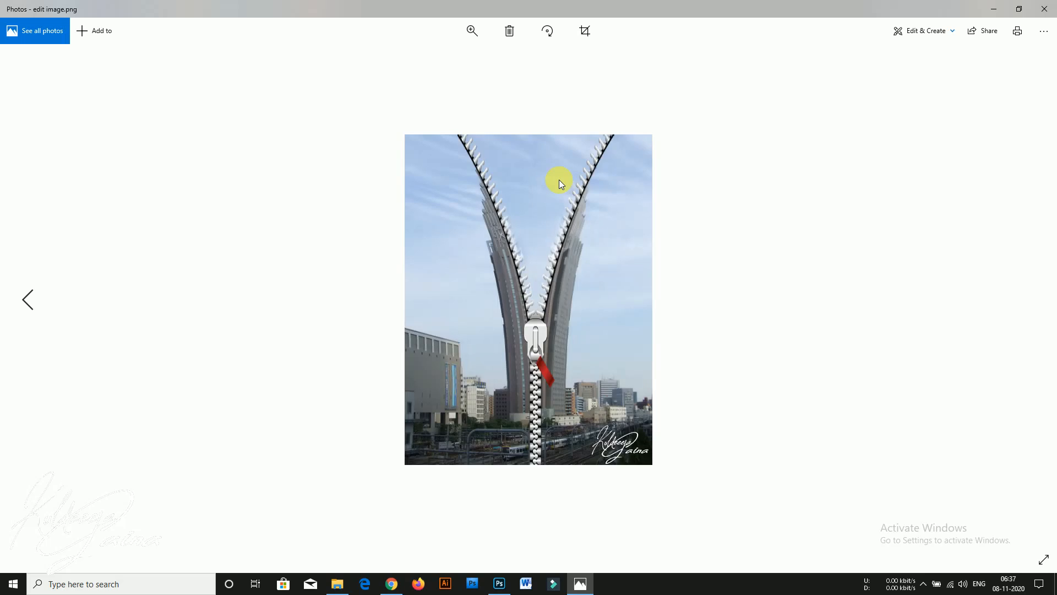
View the zip image source picture, return to the exported edit image, and enlarge it slightly to inspect the result
{"action": "key", "text": "Left"}
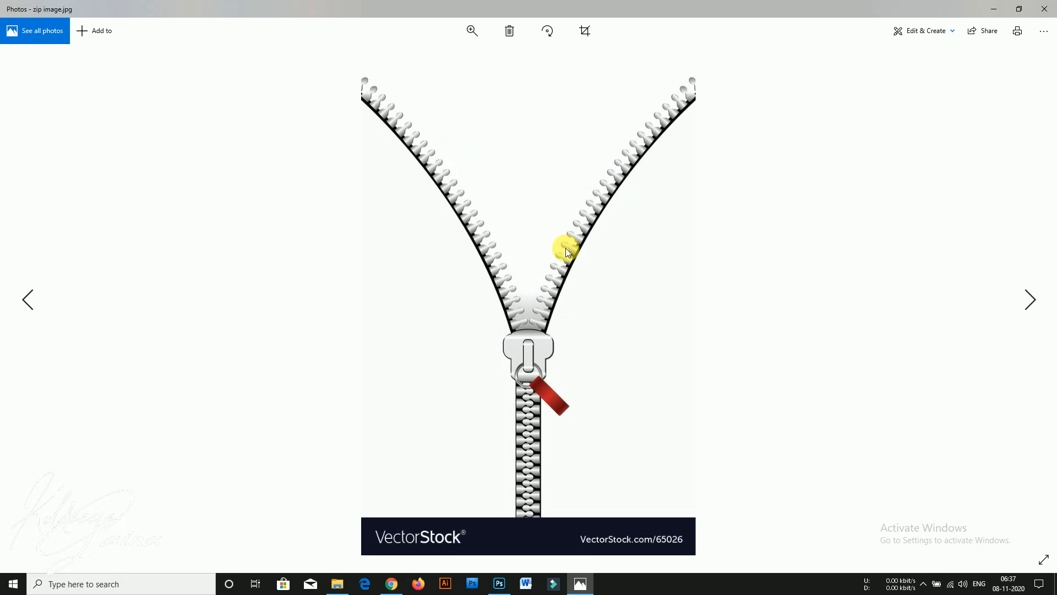
{"action": "key", "text": "Right"}
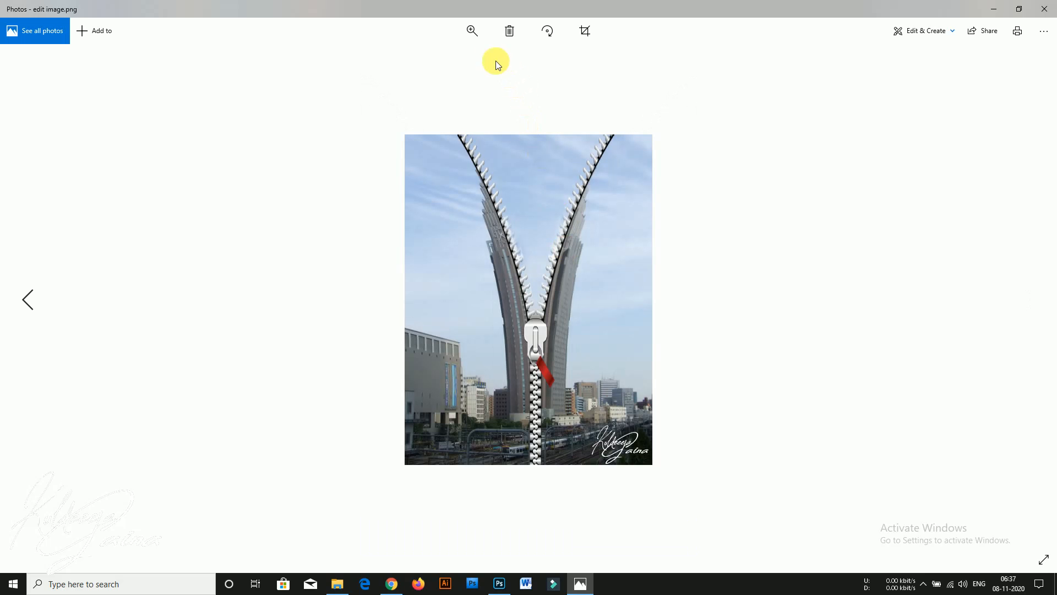
{"action": "left_click", "coordinate": [472, 31]}
{"action": "left_click_drag", "start_coordinate": [425, 55], "coordinate": [434, 55]}
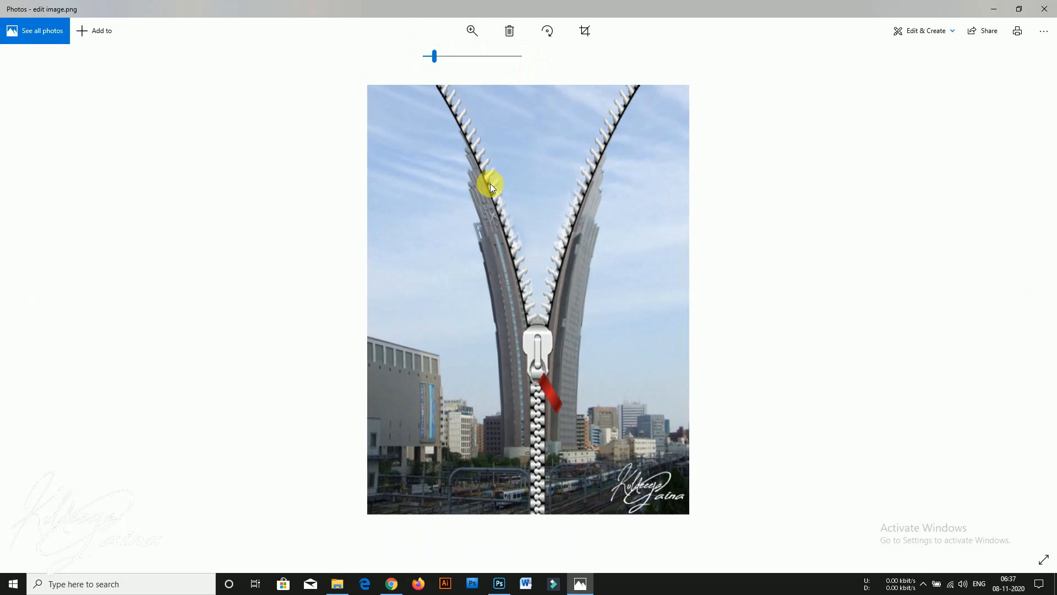